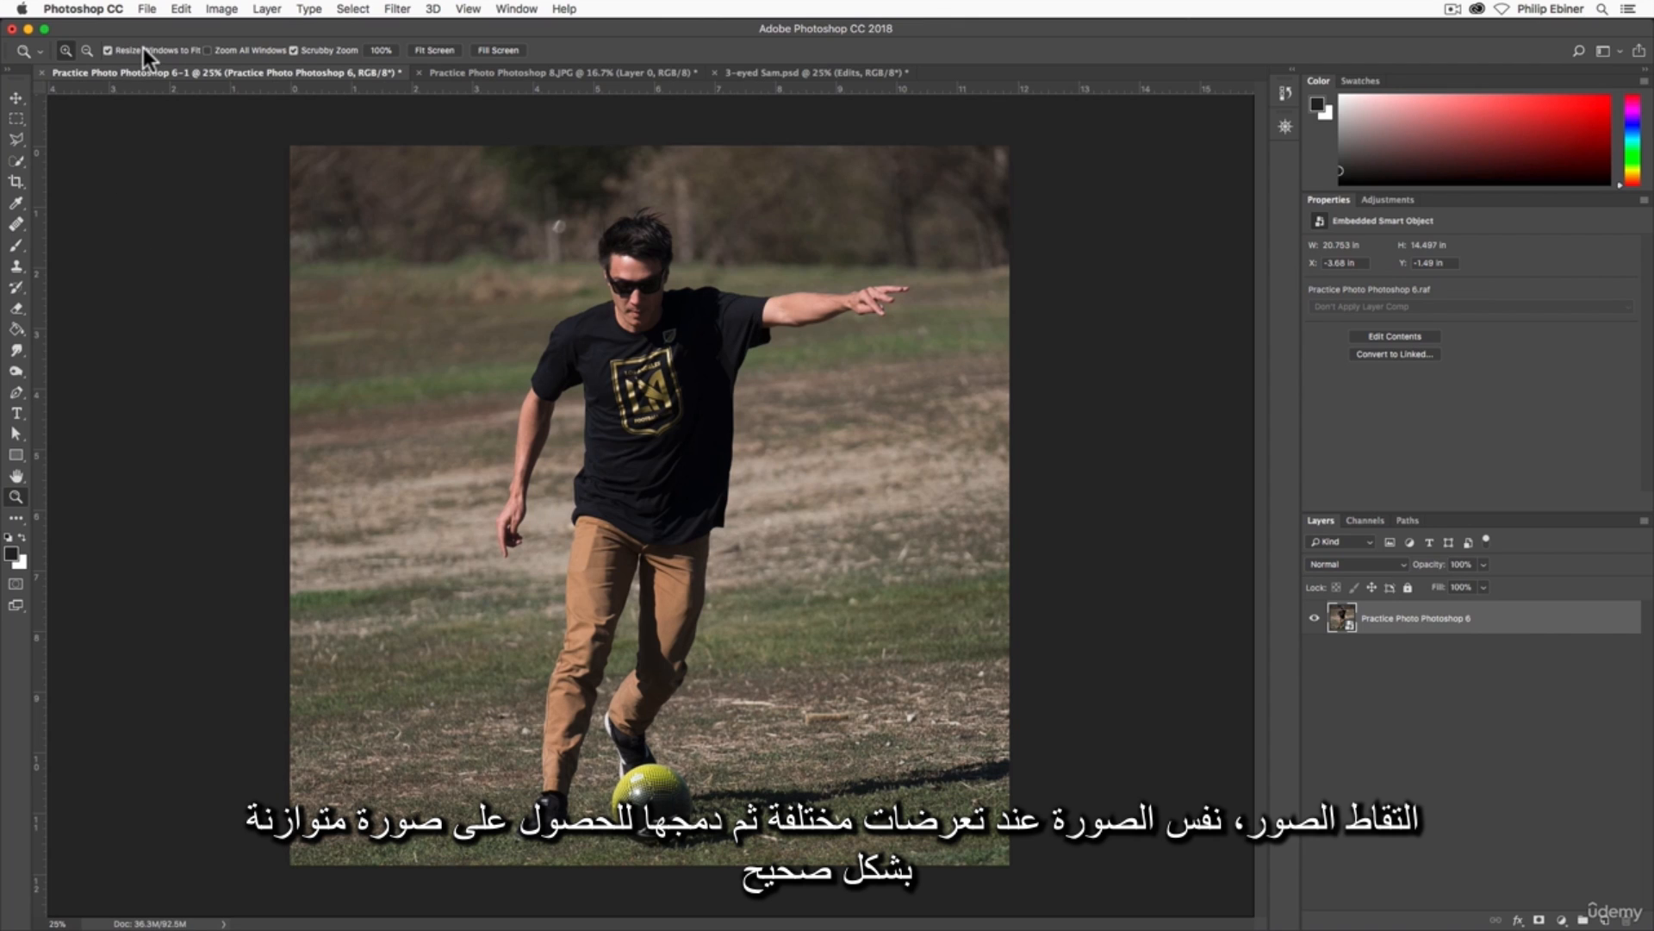
- Switch to Finder, open the HDR folder in FOR EDITING, and compare full-size previews of IMG_7046.jpg and IMG_7047.jpg
key(super+Tab)
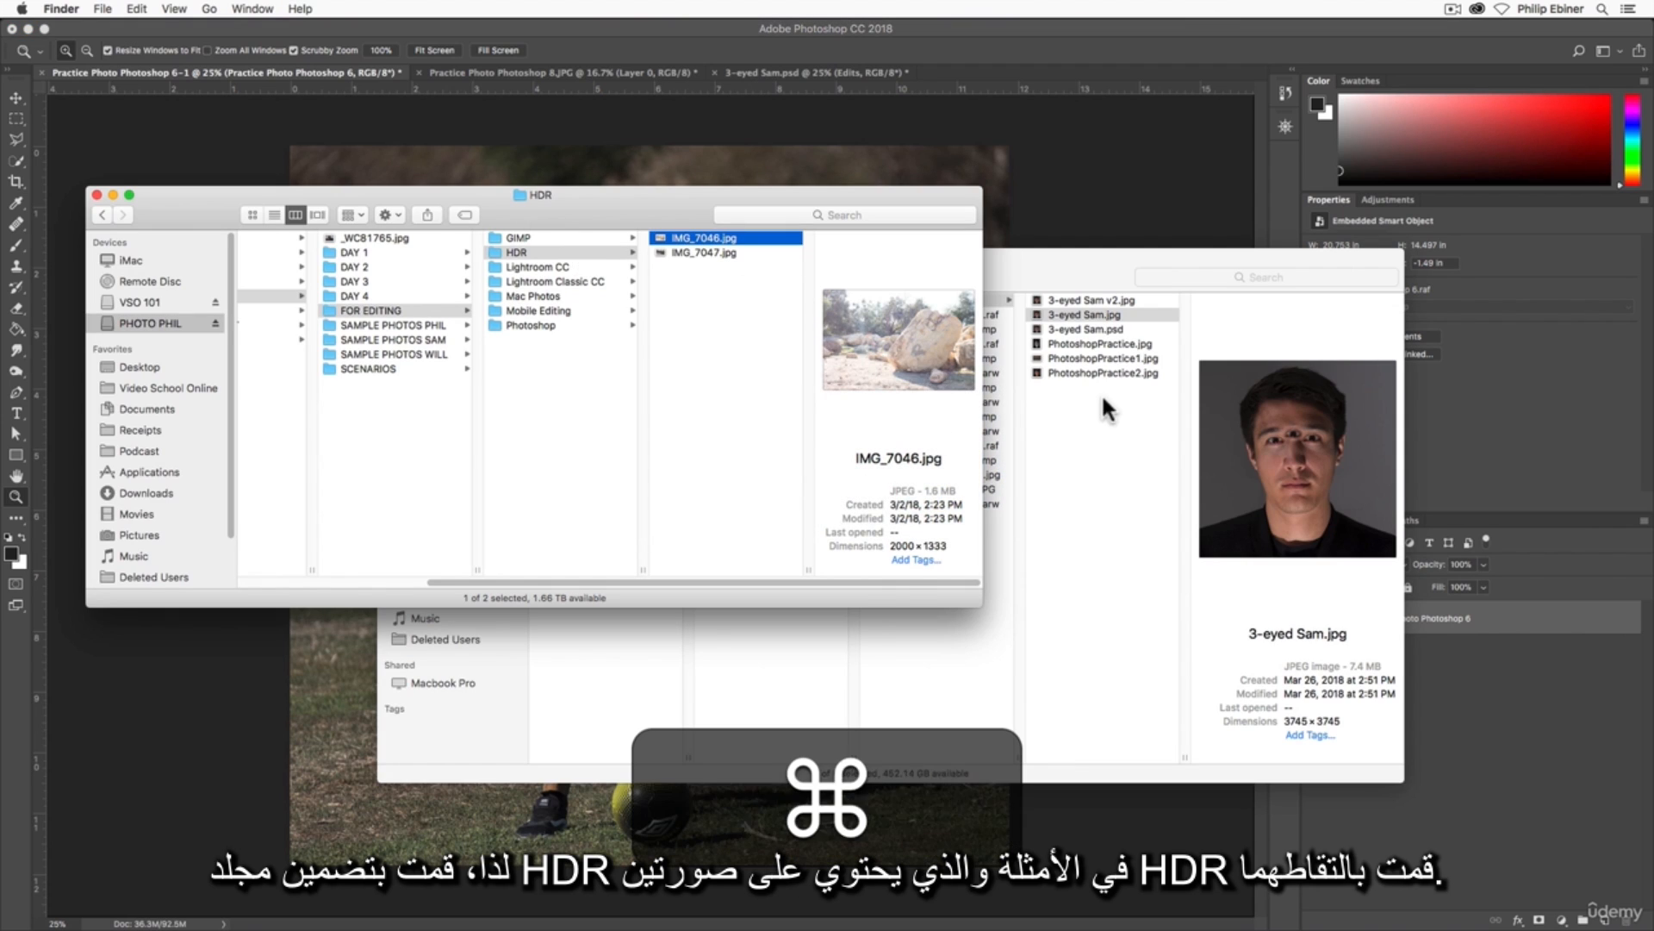
key(super+w)
click(740, 314)
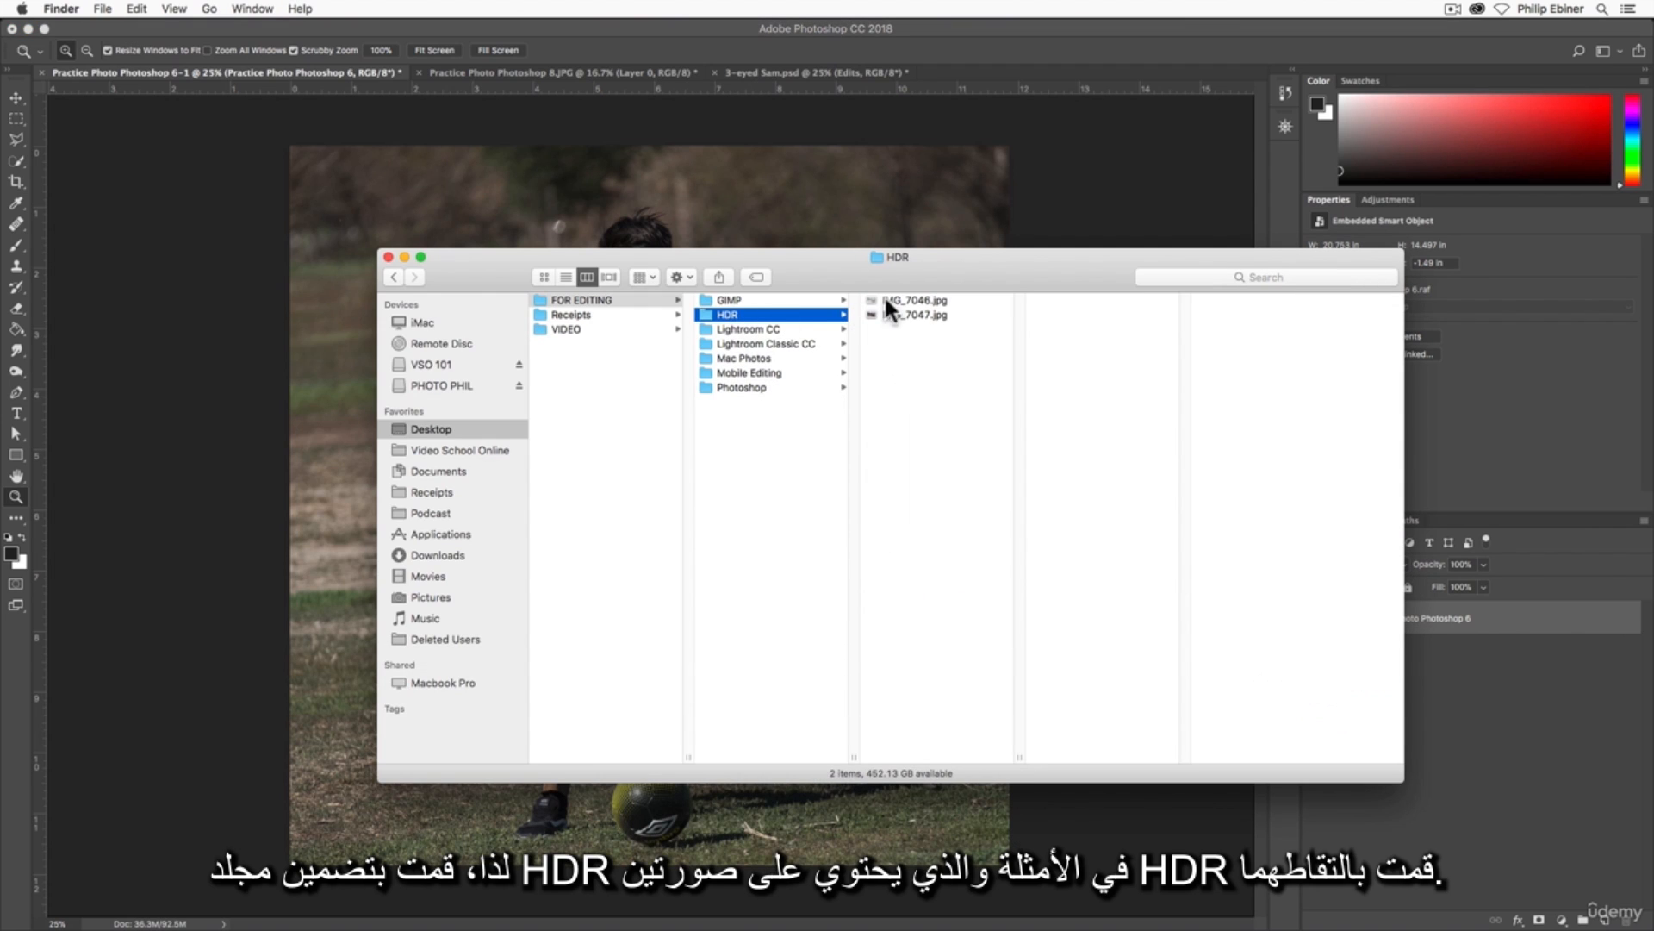
click(935, 298)
key(space)
key(Down)
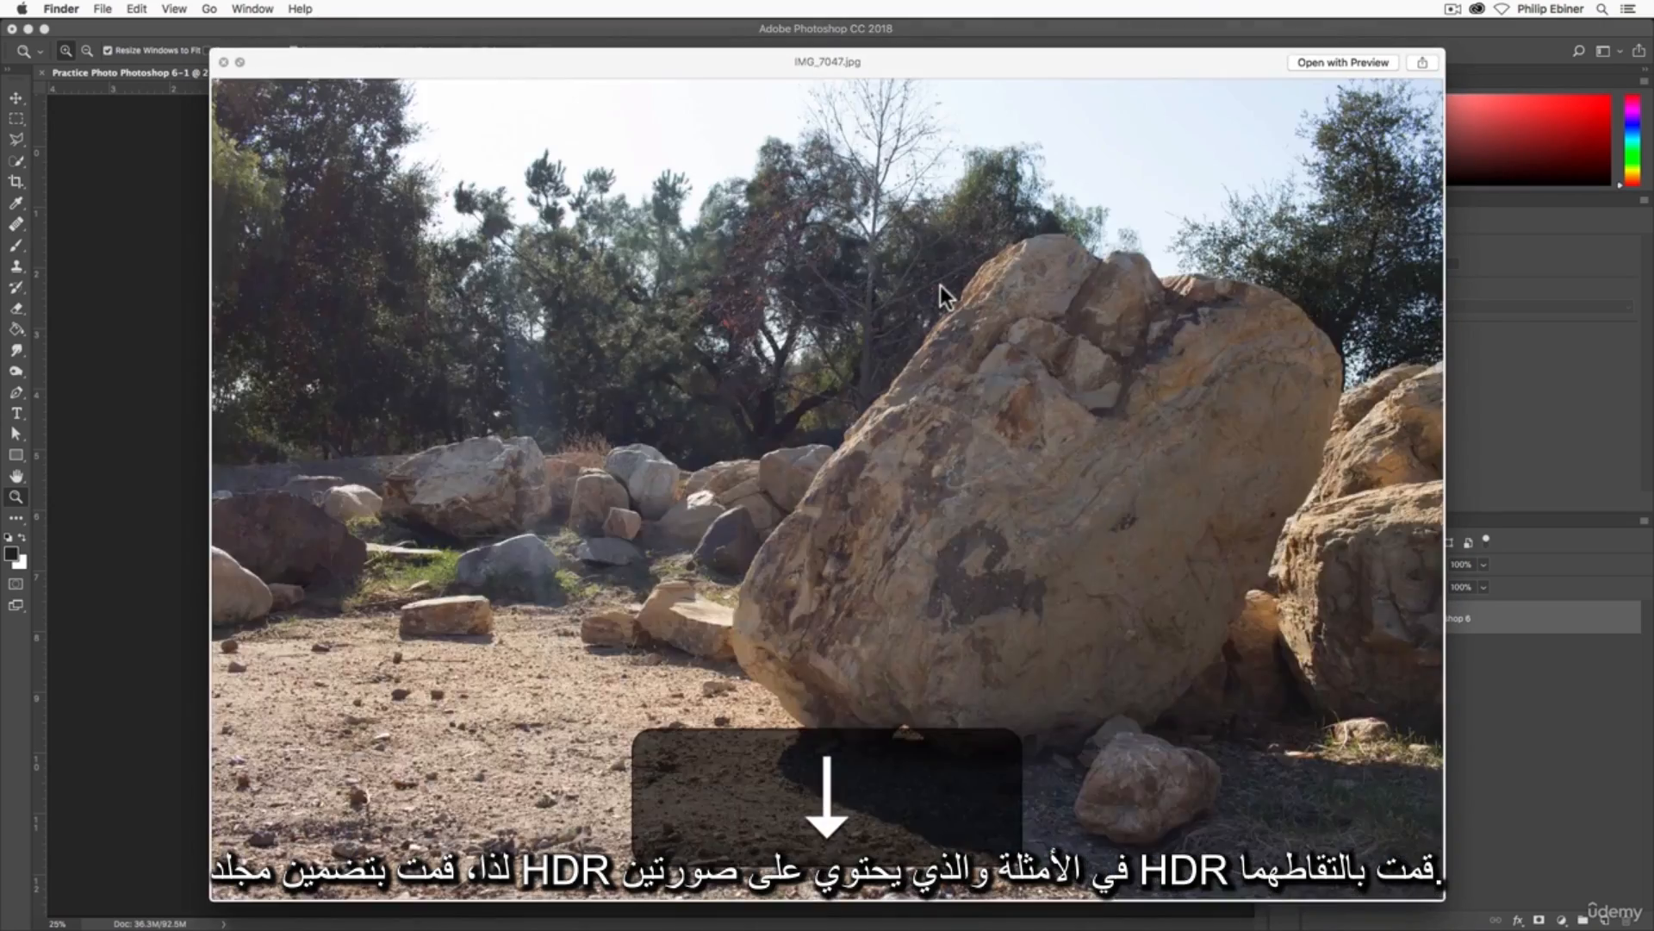
key(Up)
key(Down)
key(Up)
key(Down)
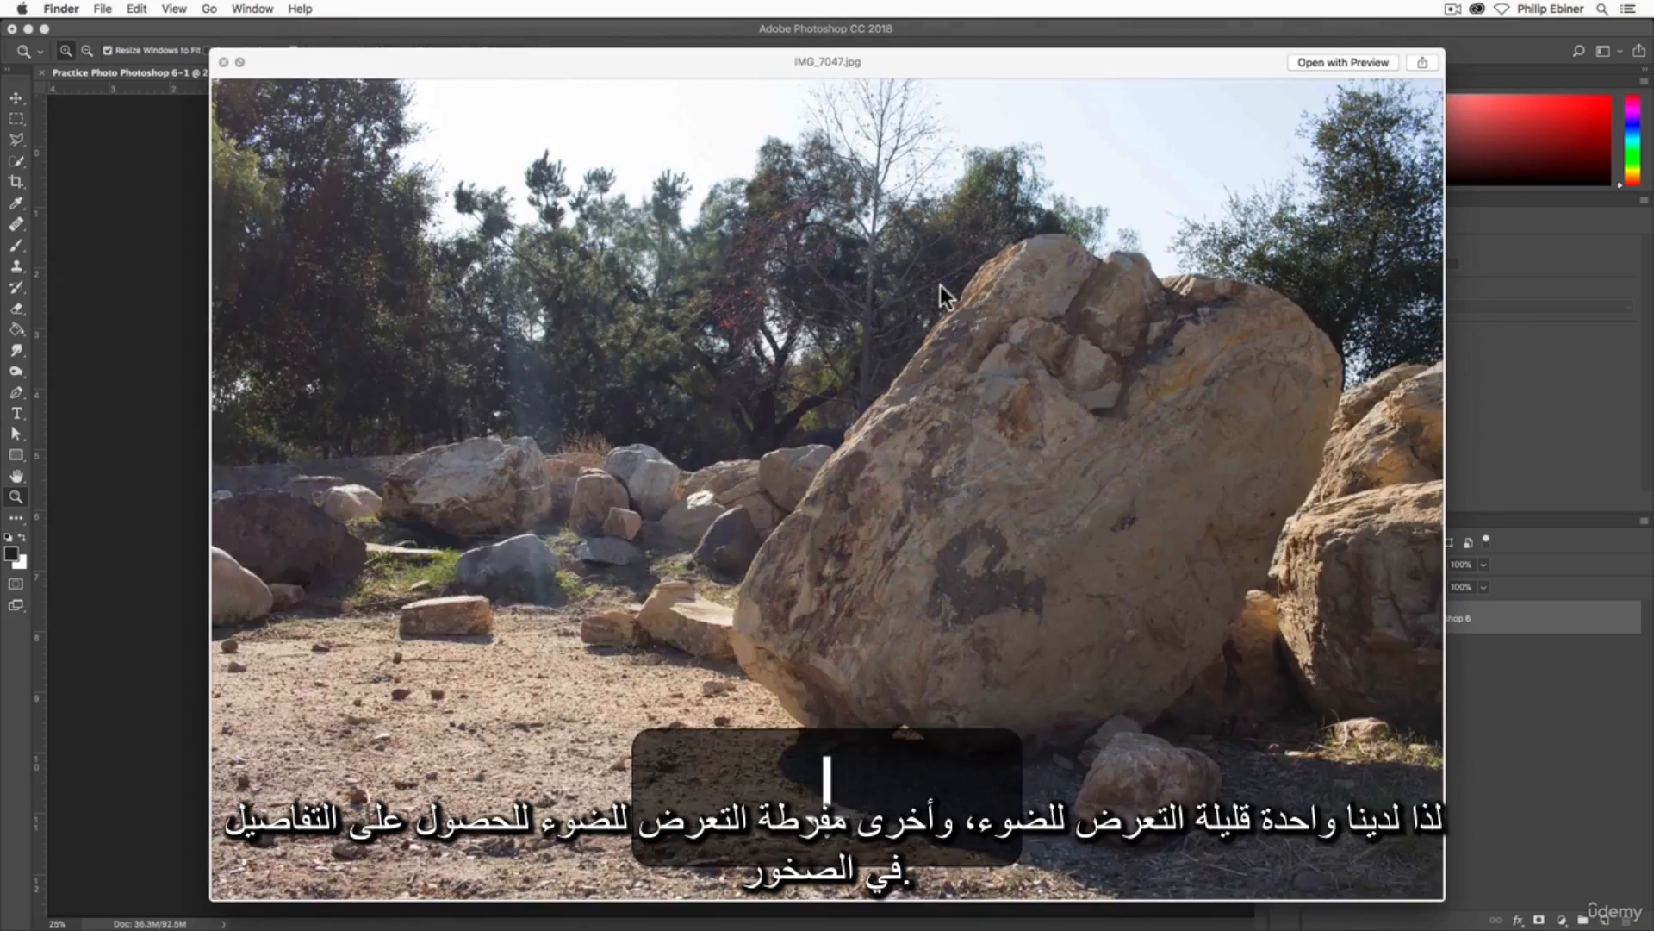
key(Up)
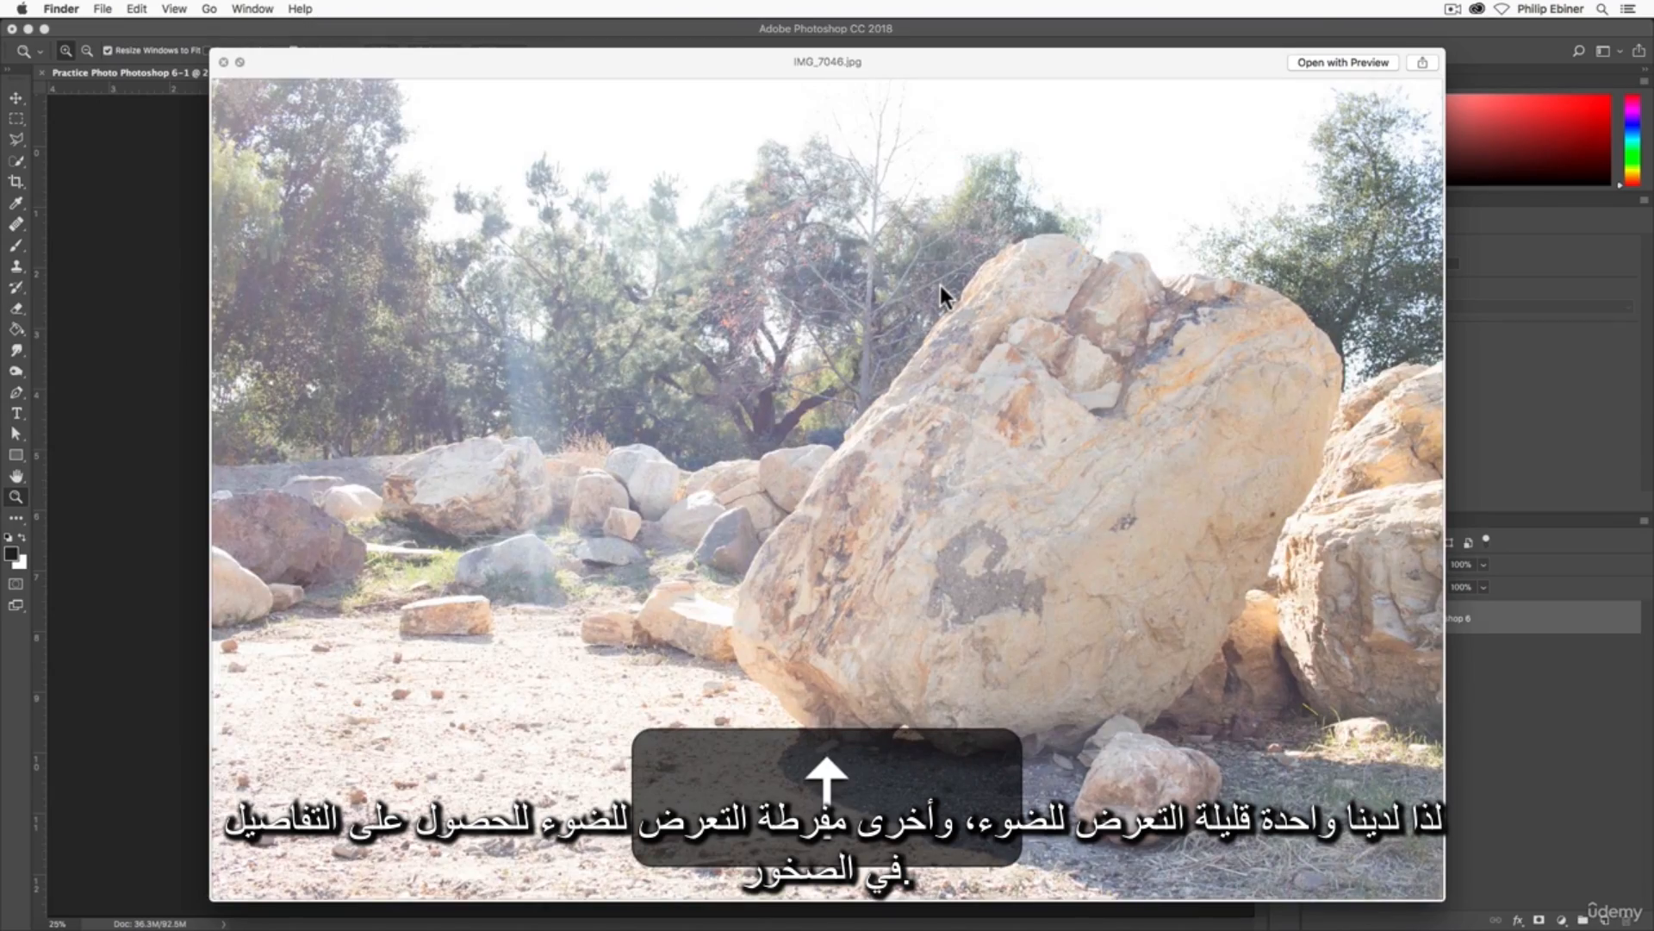
key(space)
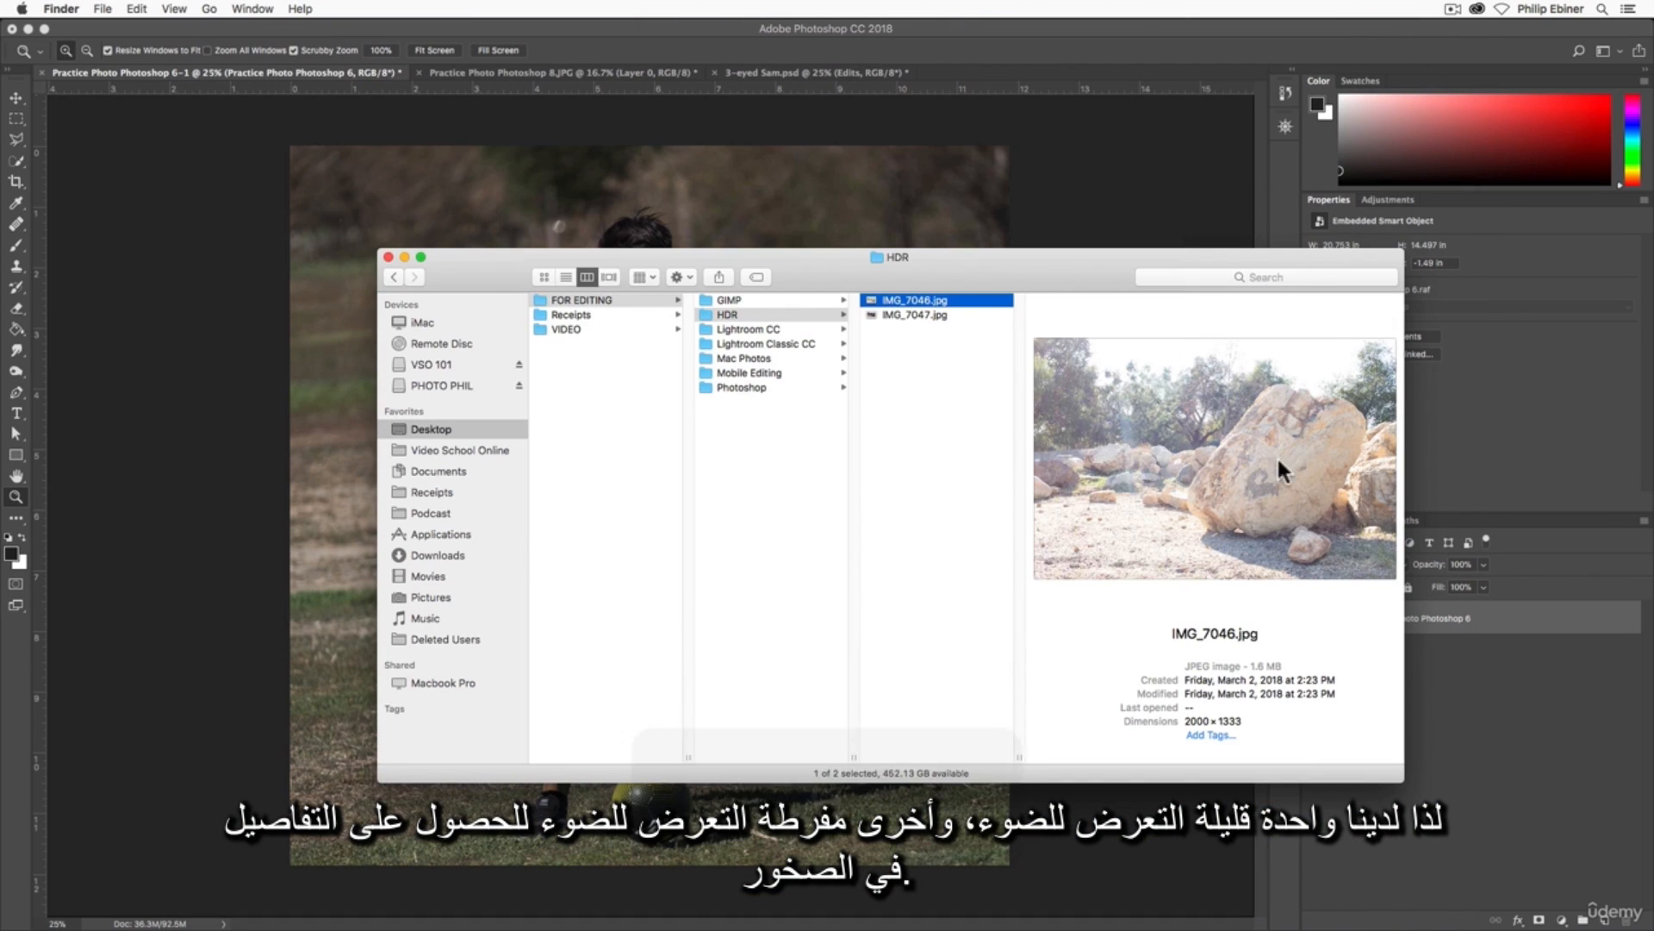
- Return to Photoshop and run Merge to HDR Pro on IMG_7046.jpg and IMG_7047.jpg from the HDR folder
click(126, 138)
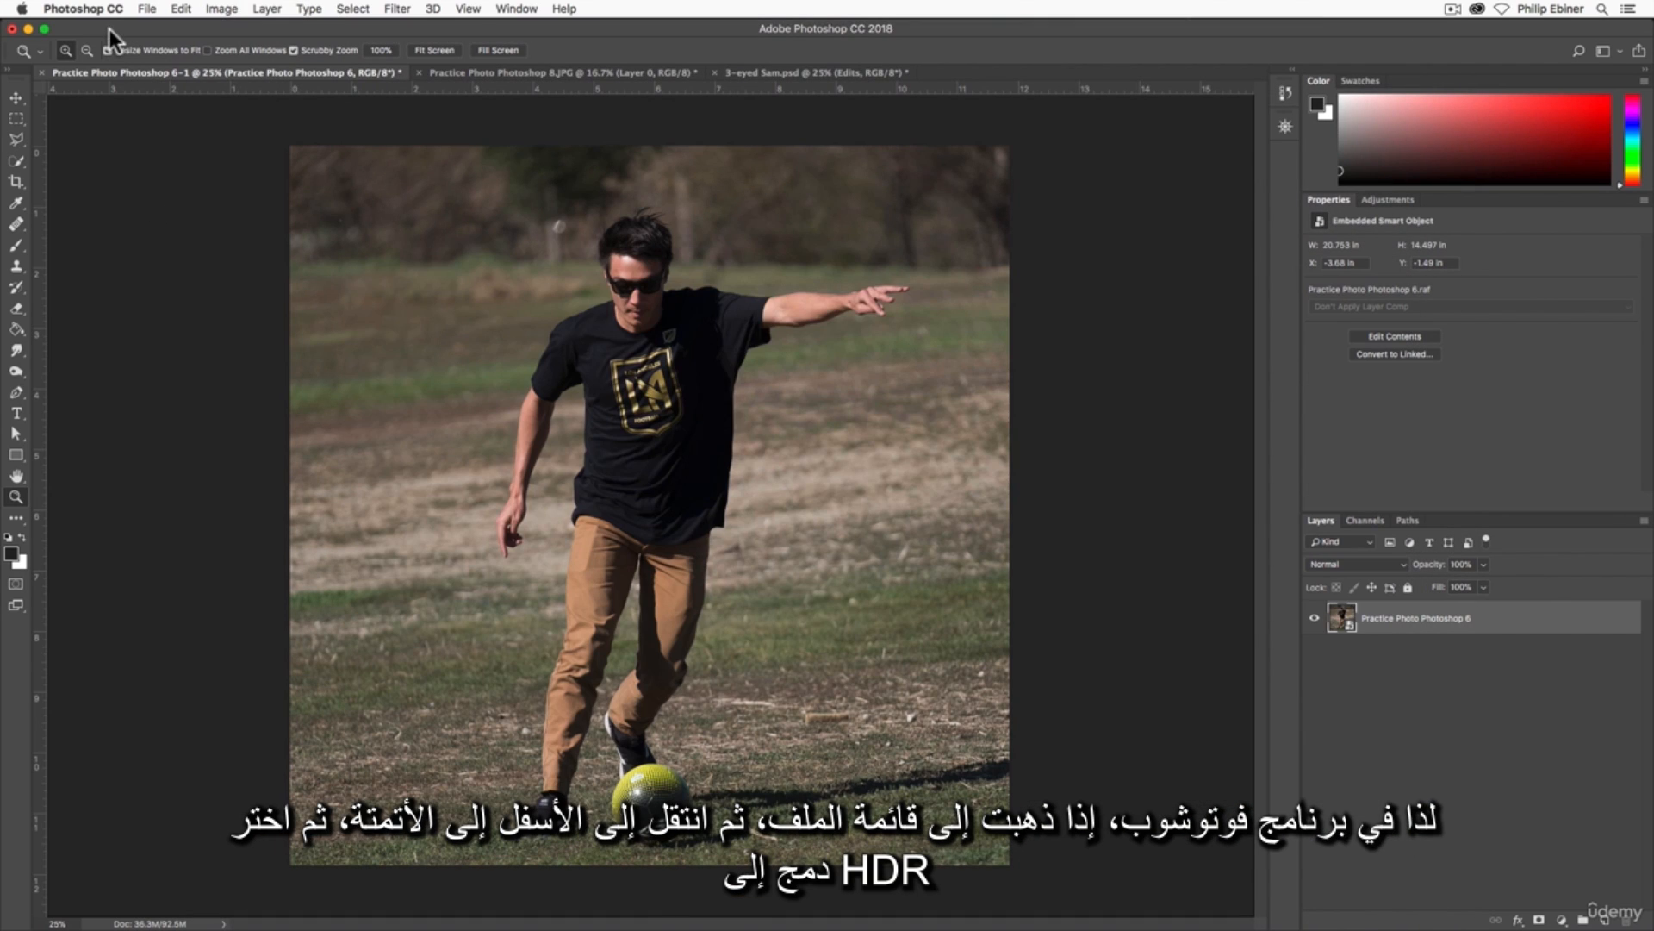
click(147, 9)
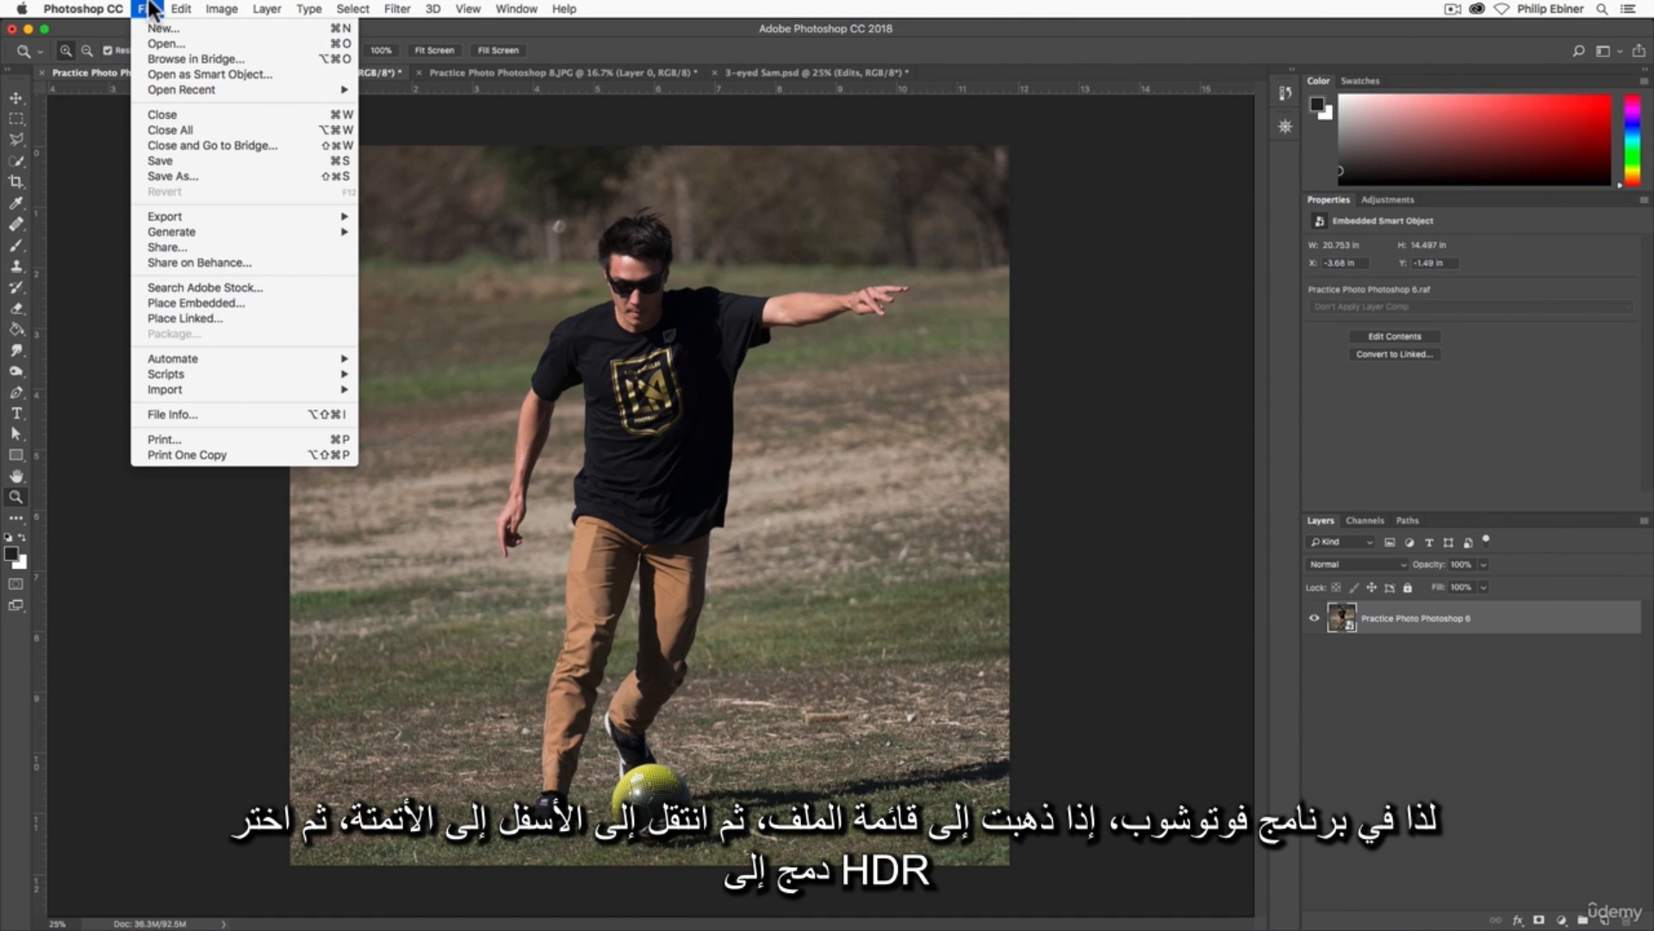
mouse_move(268, 365)
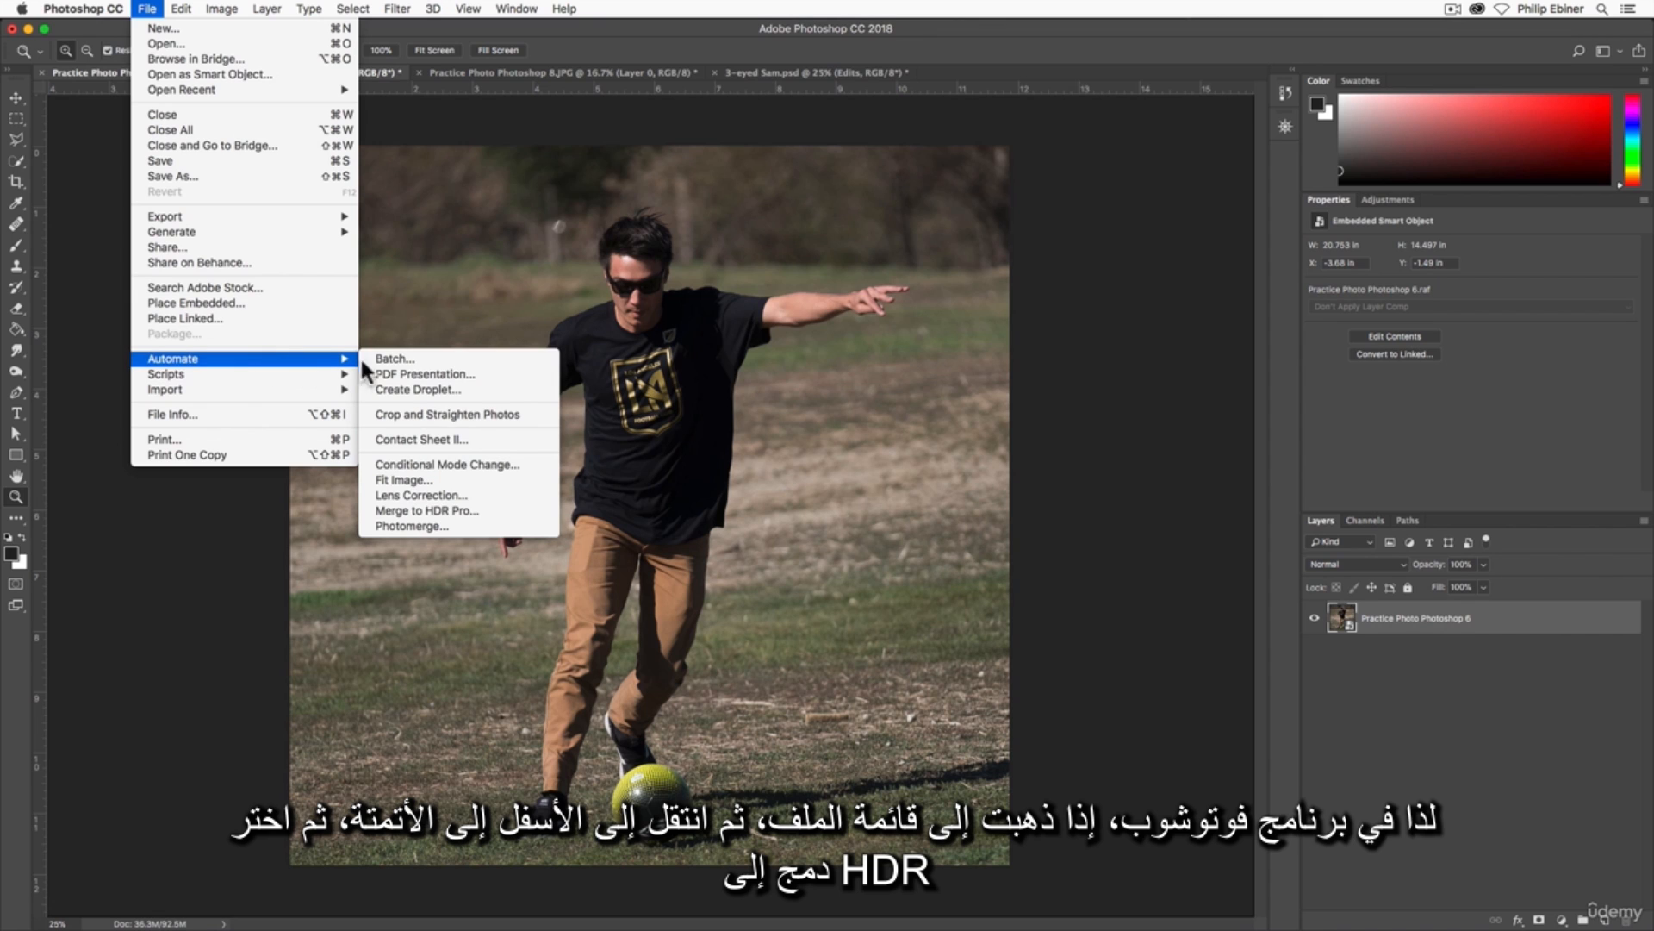
click(452, 512)
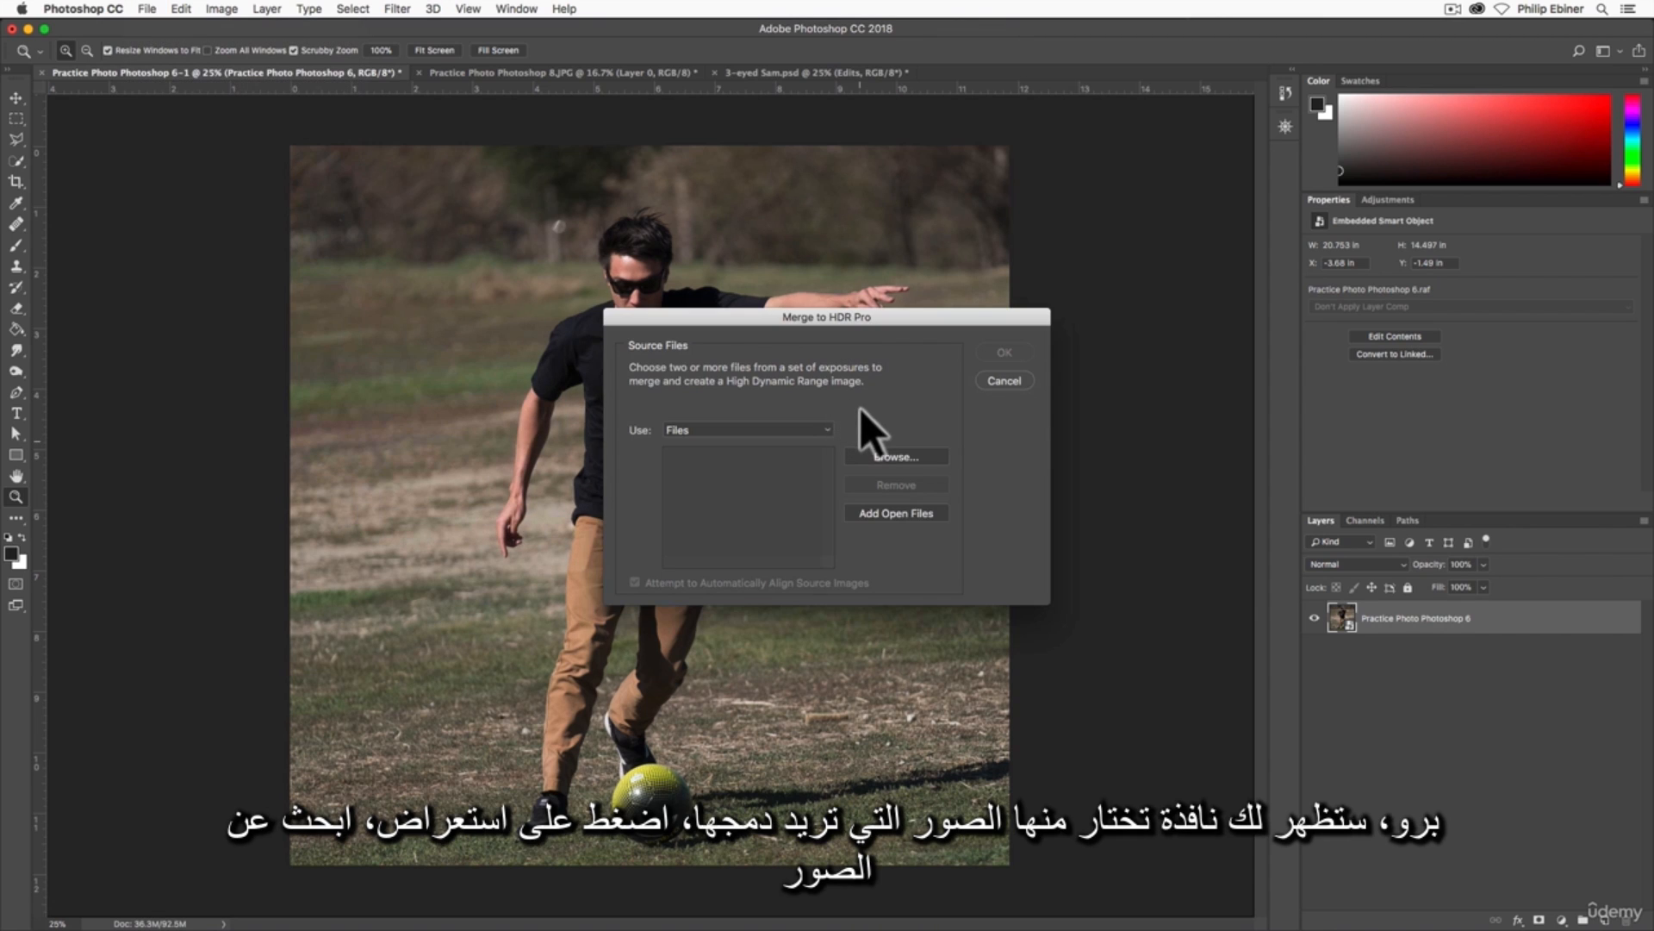
click(912, 457)
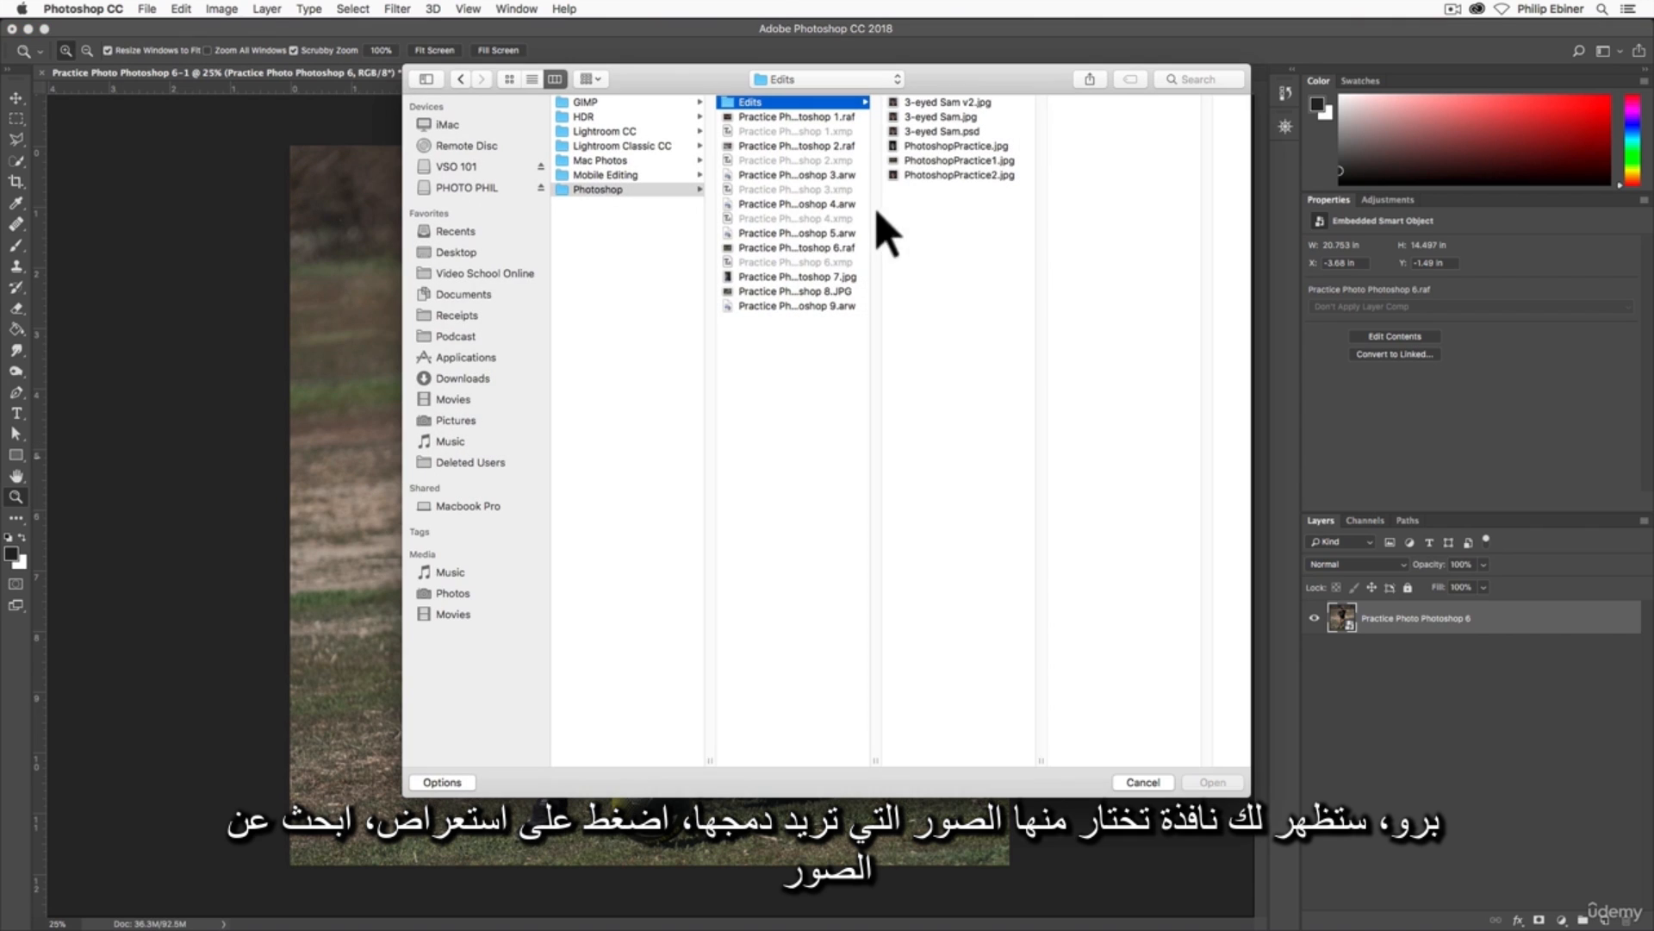
click(648, 116)
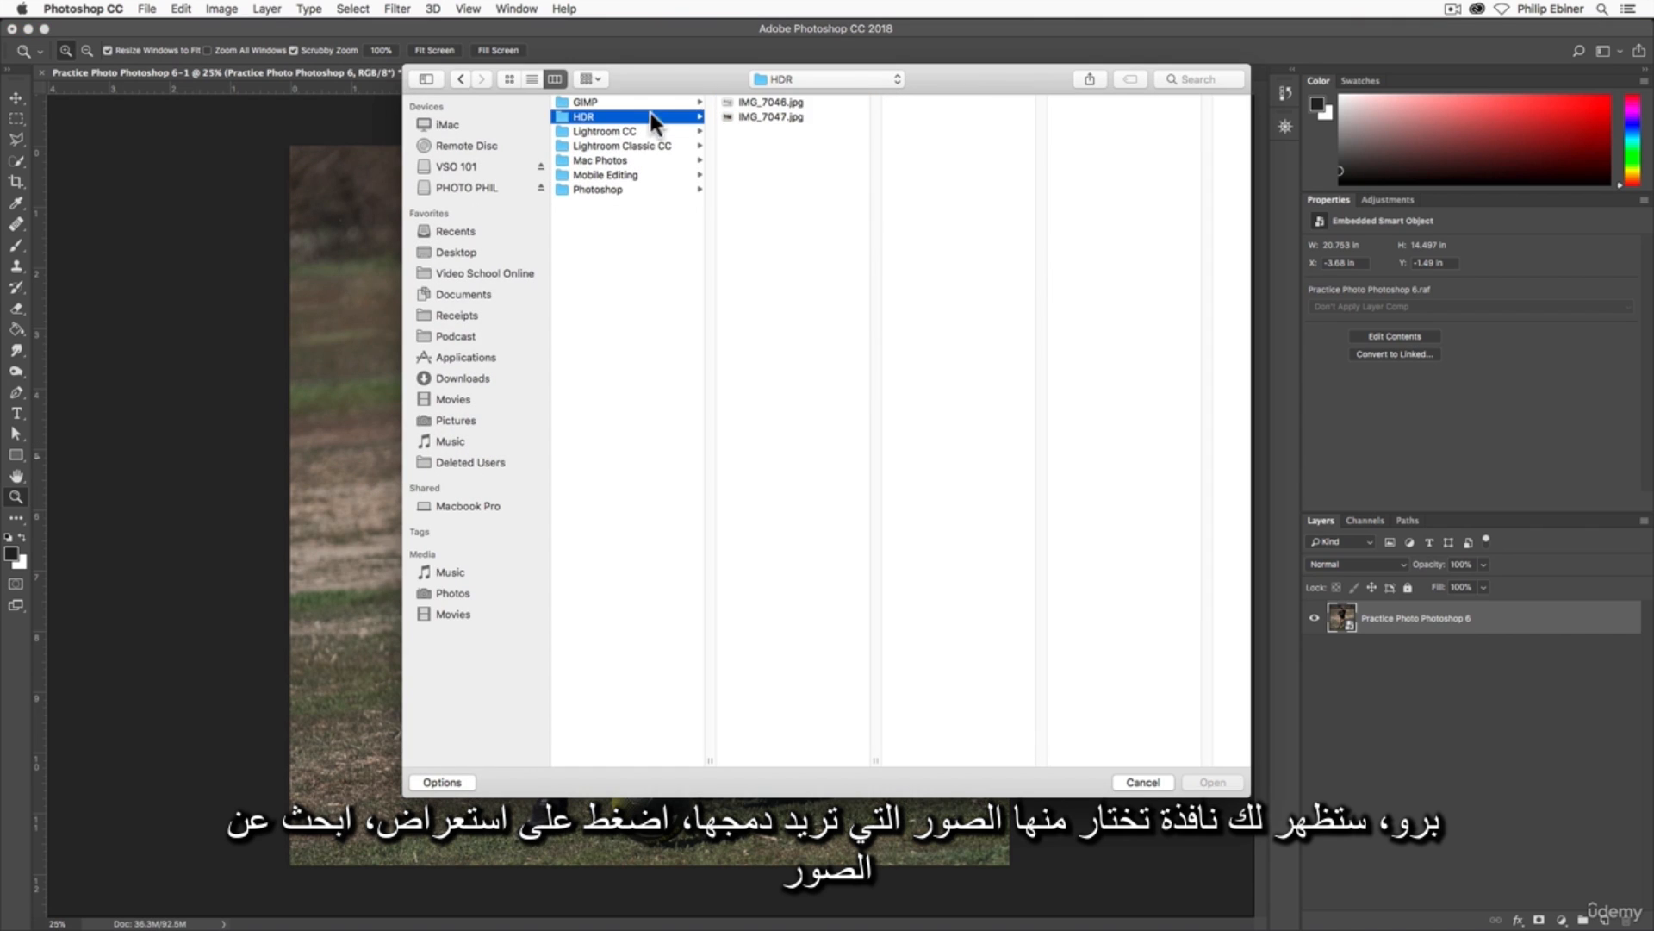
click(797, 102)
shift+click(788, 116)
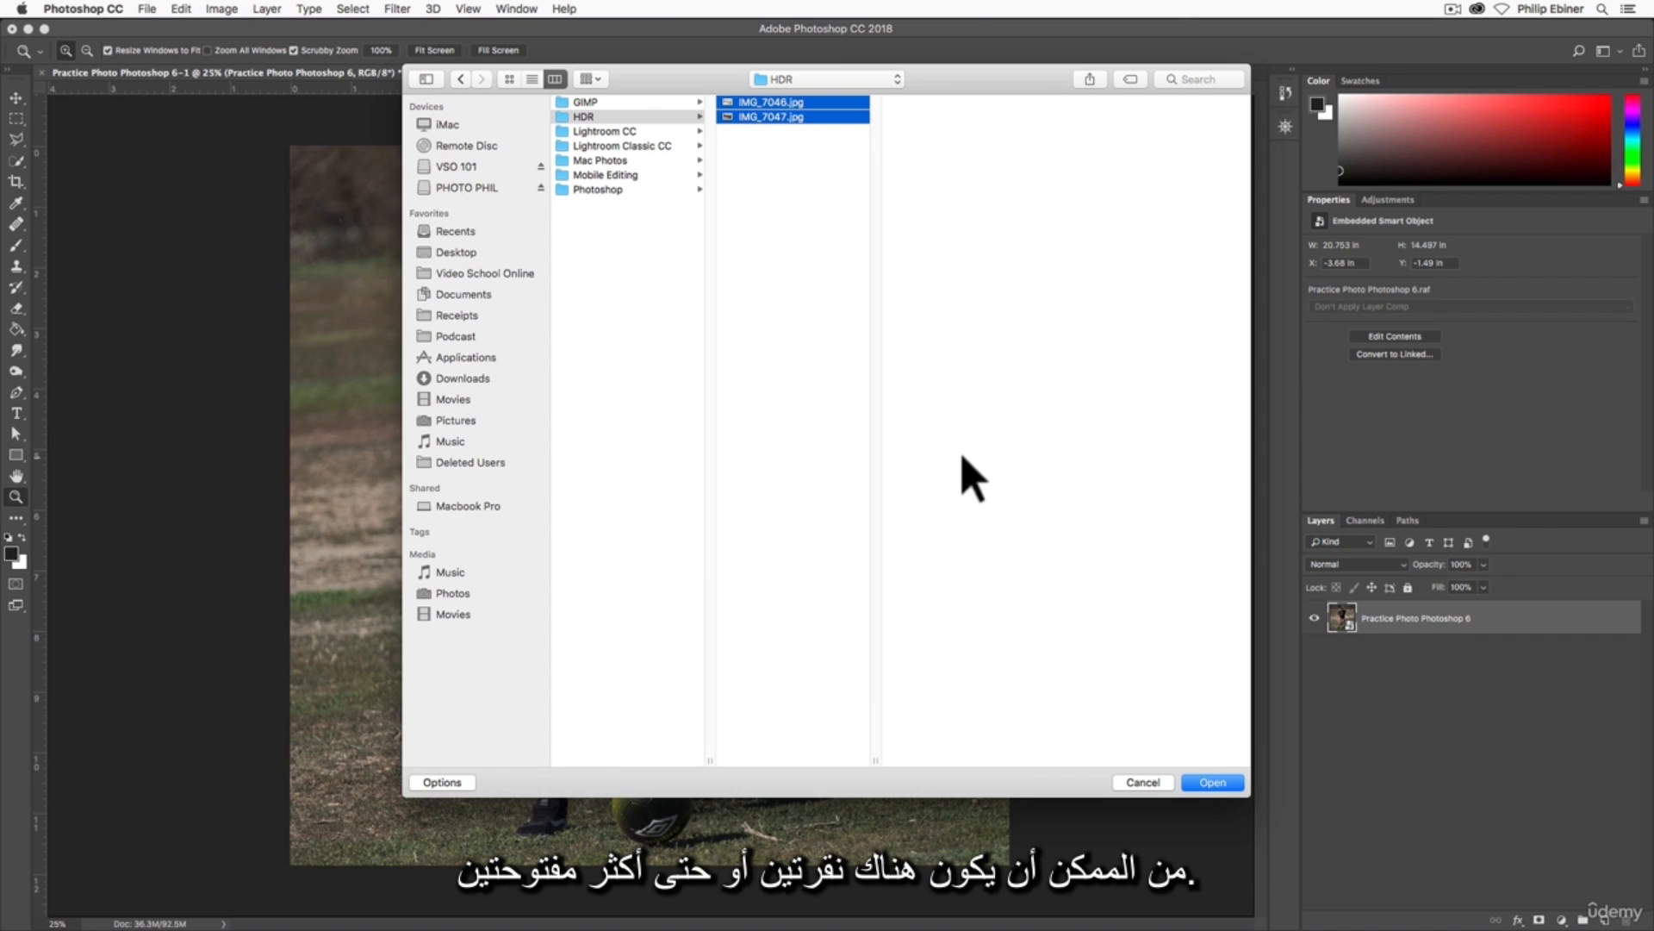
click(1211, 783)
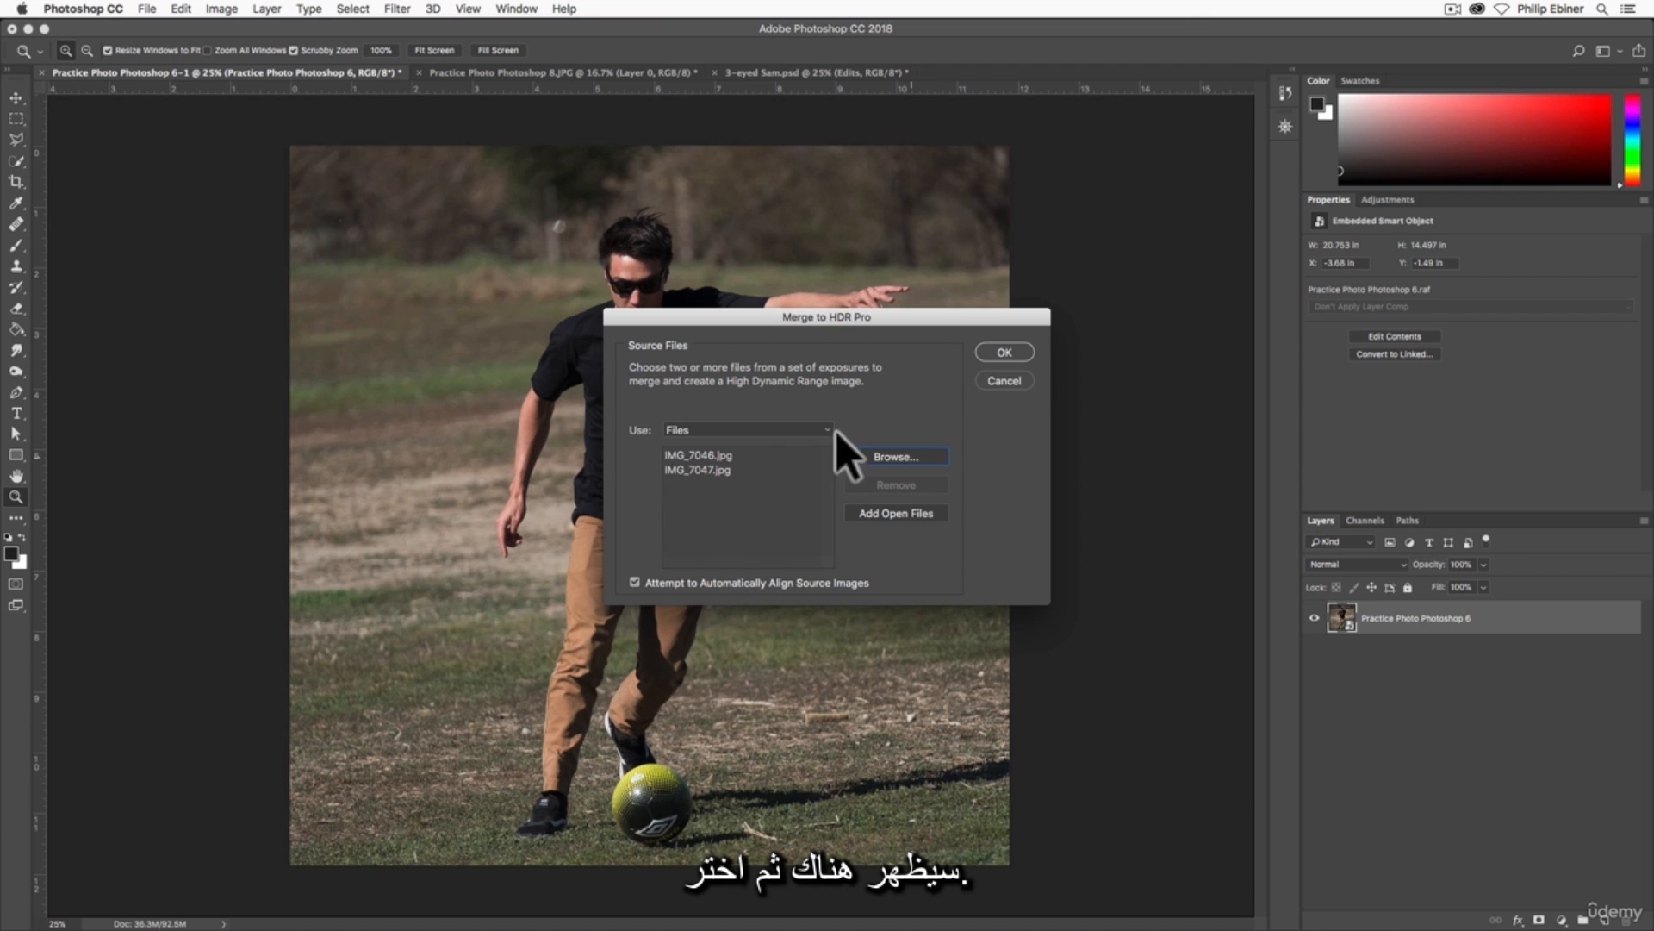
click(1007, 349)
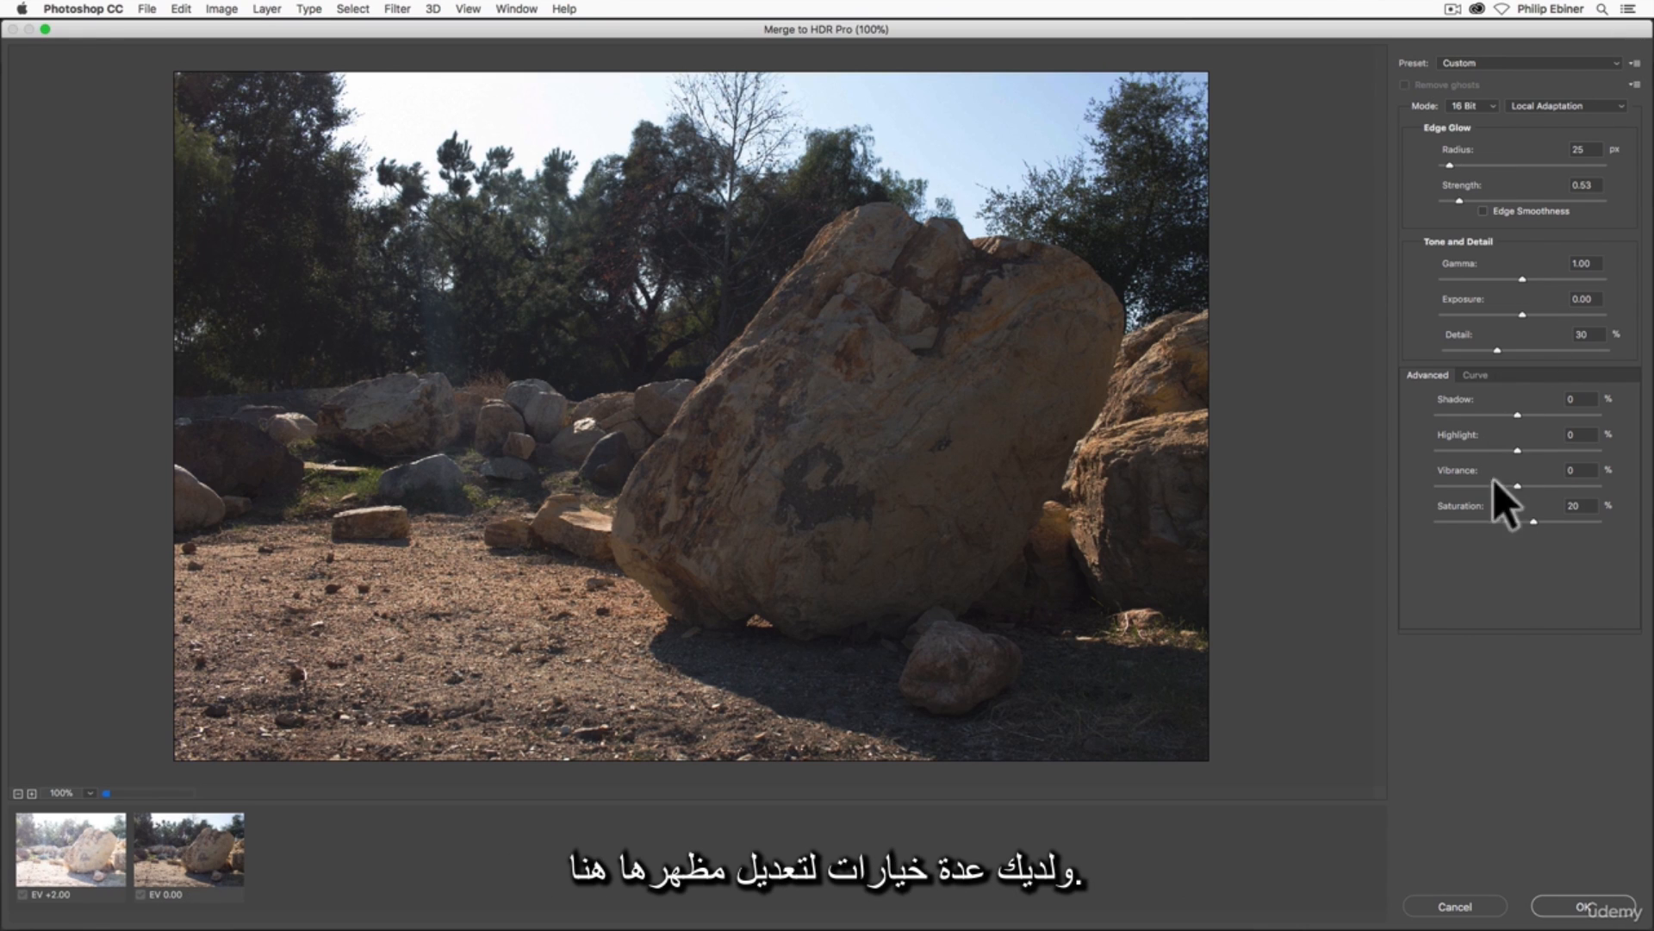
- Try the Surrealistic, Surrealistic High Contrast and City Twilight presets on the HDR merge
click(1462, 62)
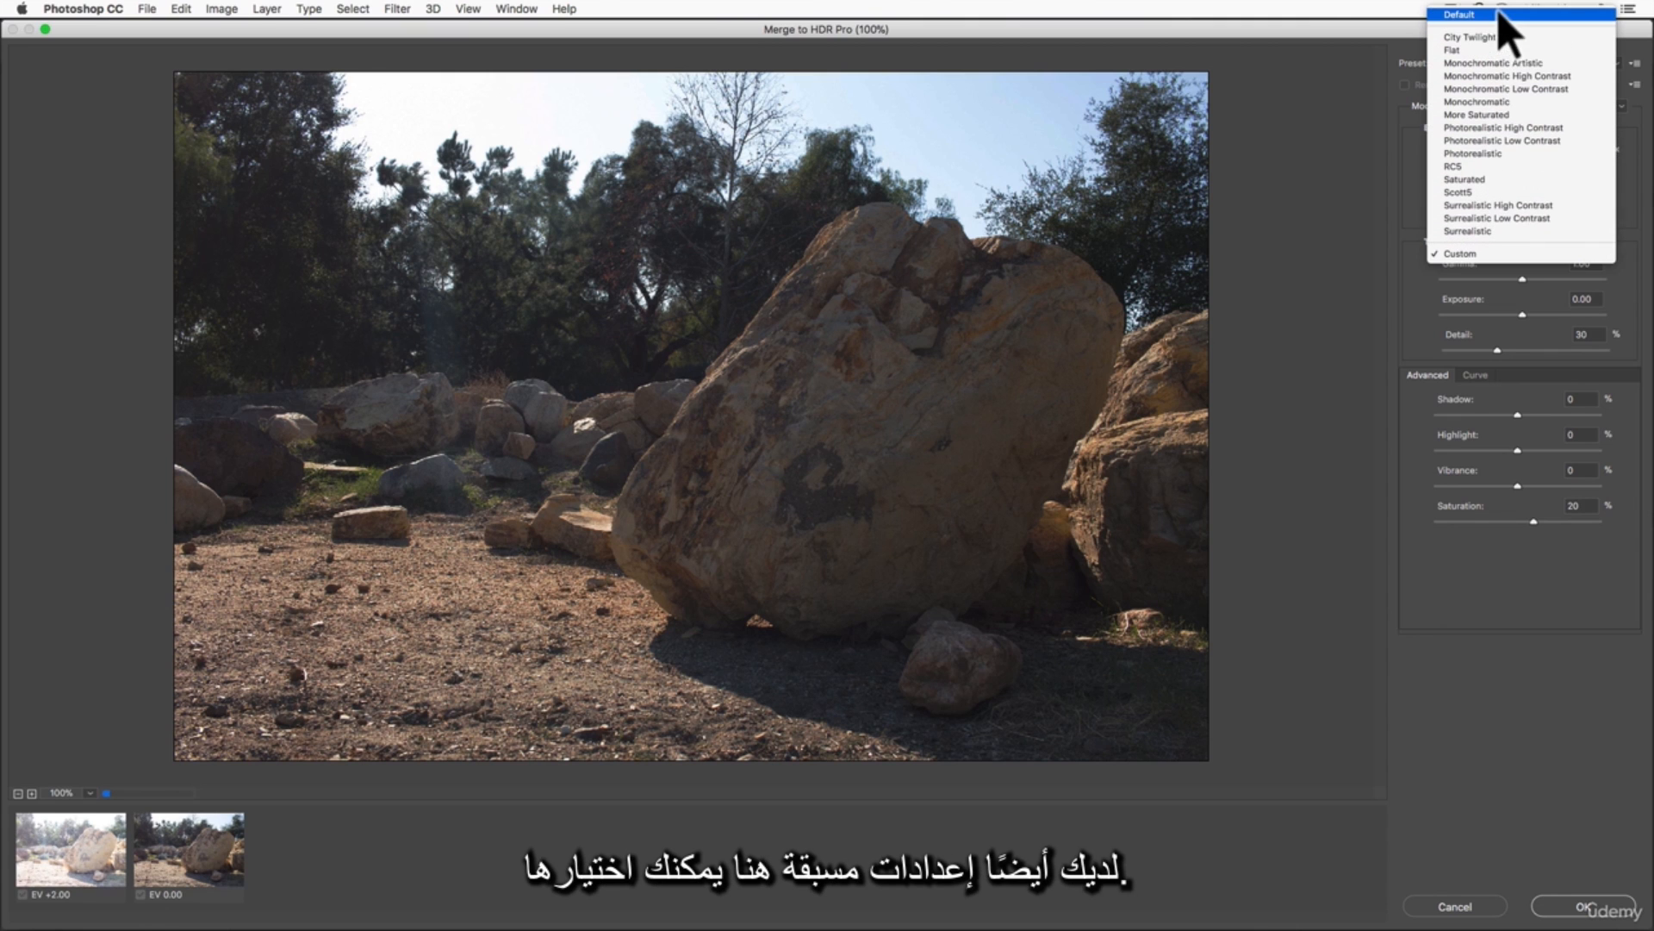
click(1495, 231)
click(1497, 65)
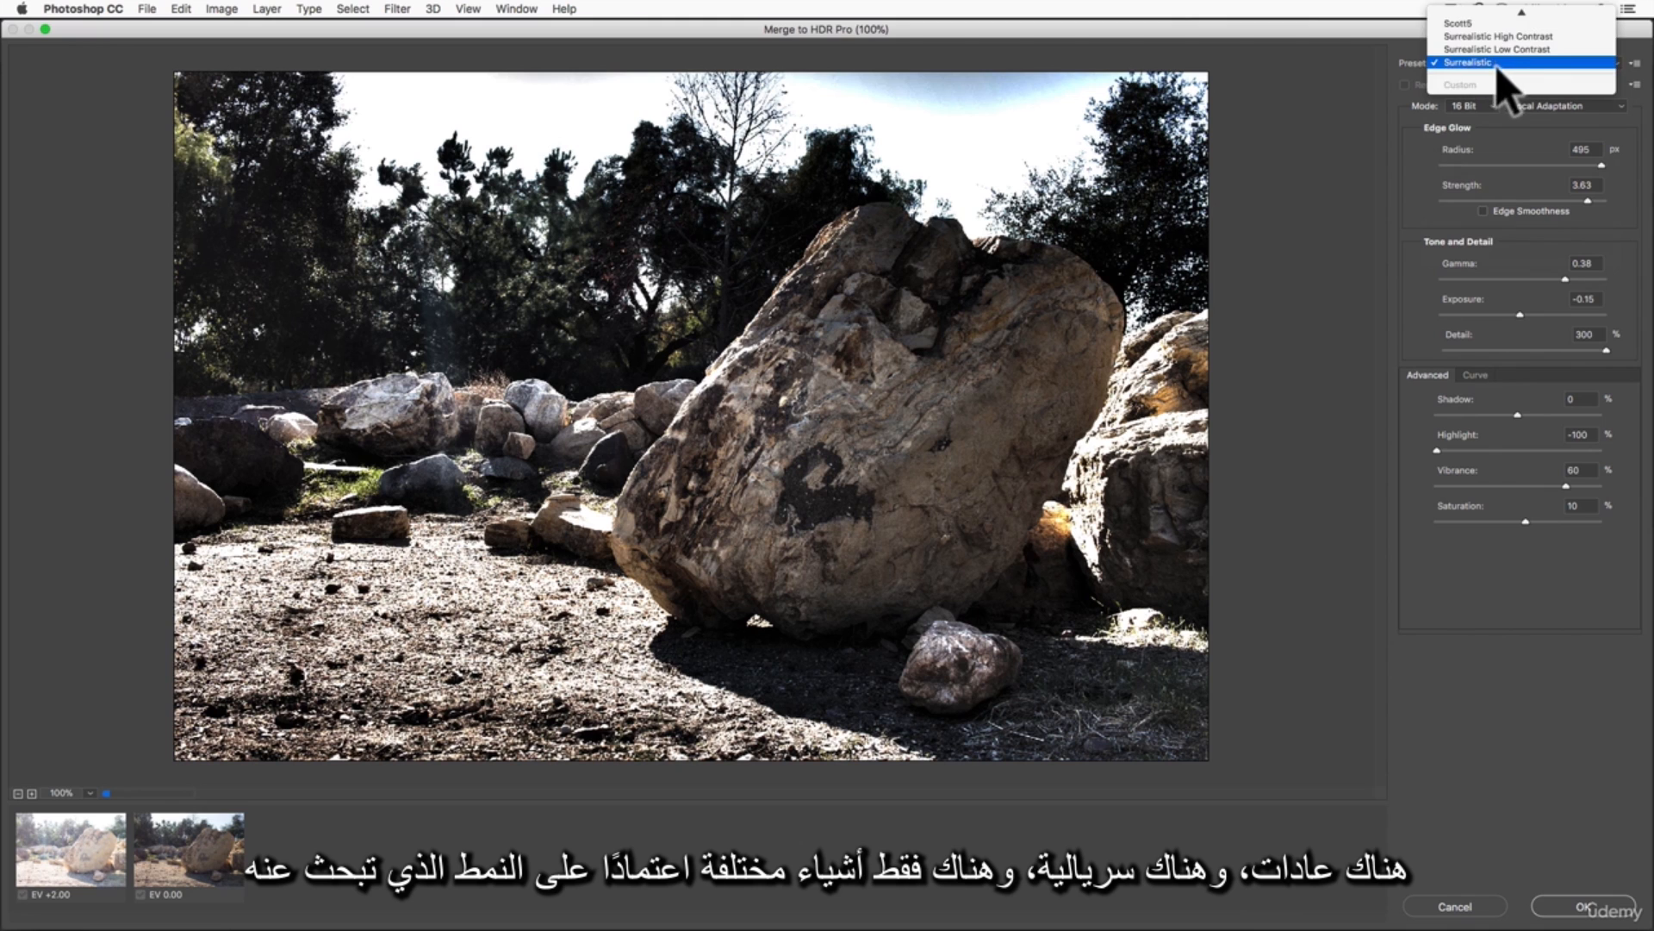
click(1512, 41)
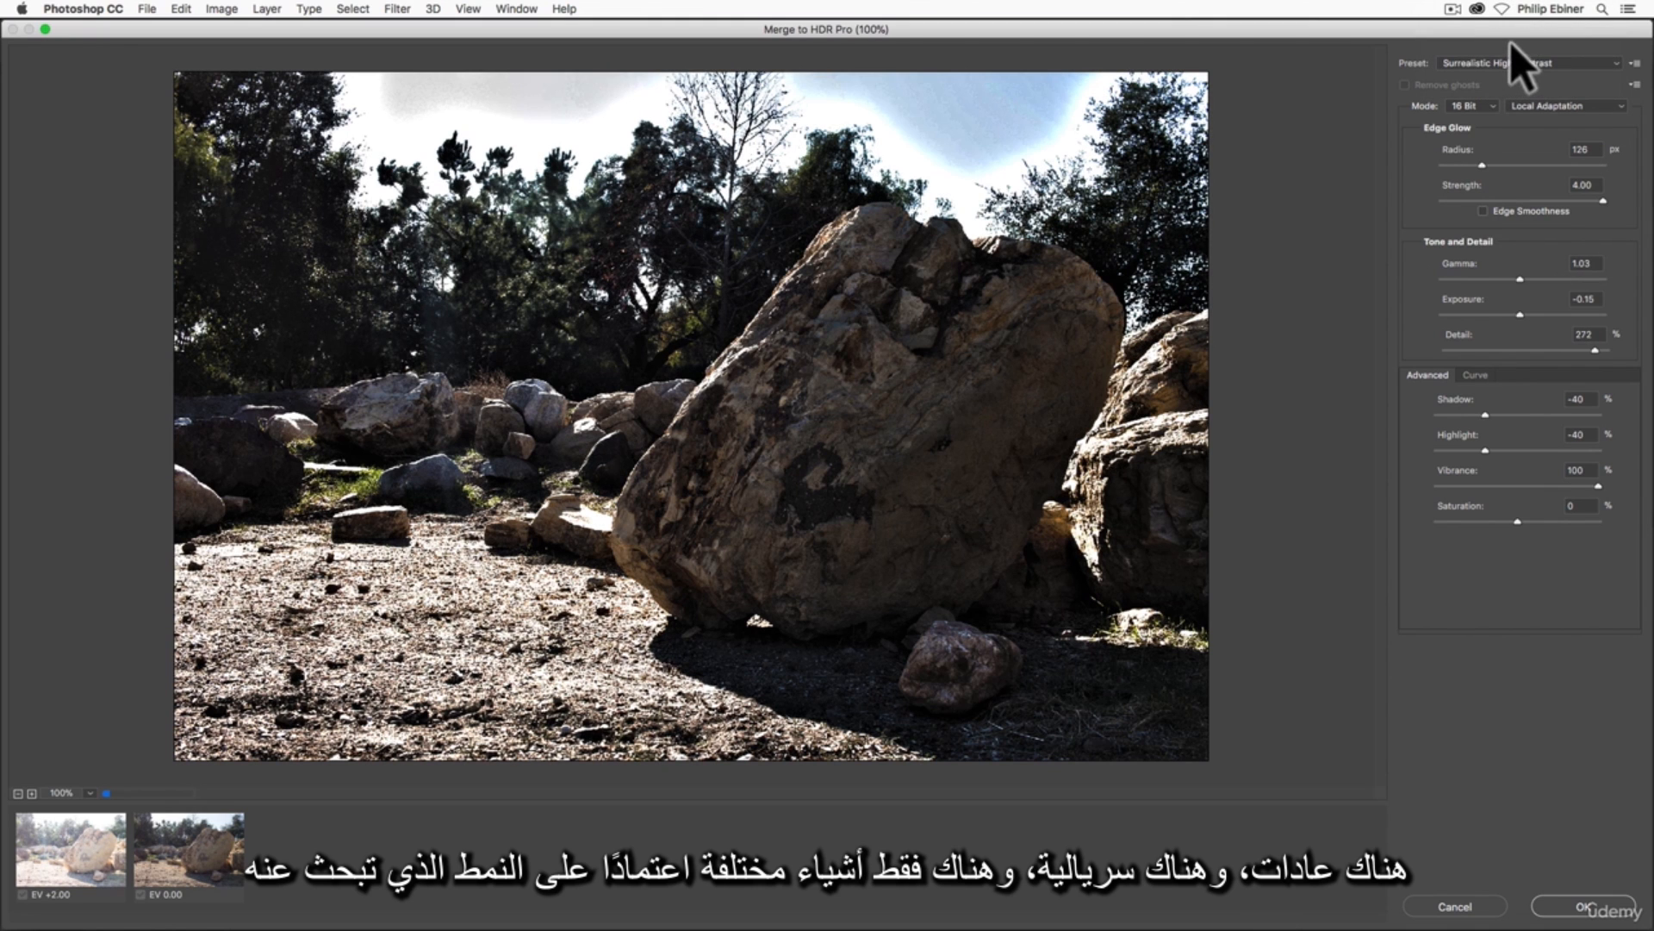
click(1511, 45)
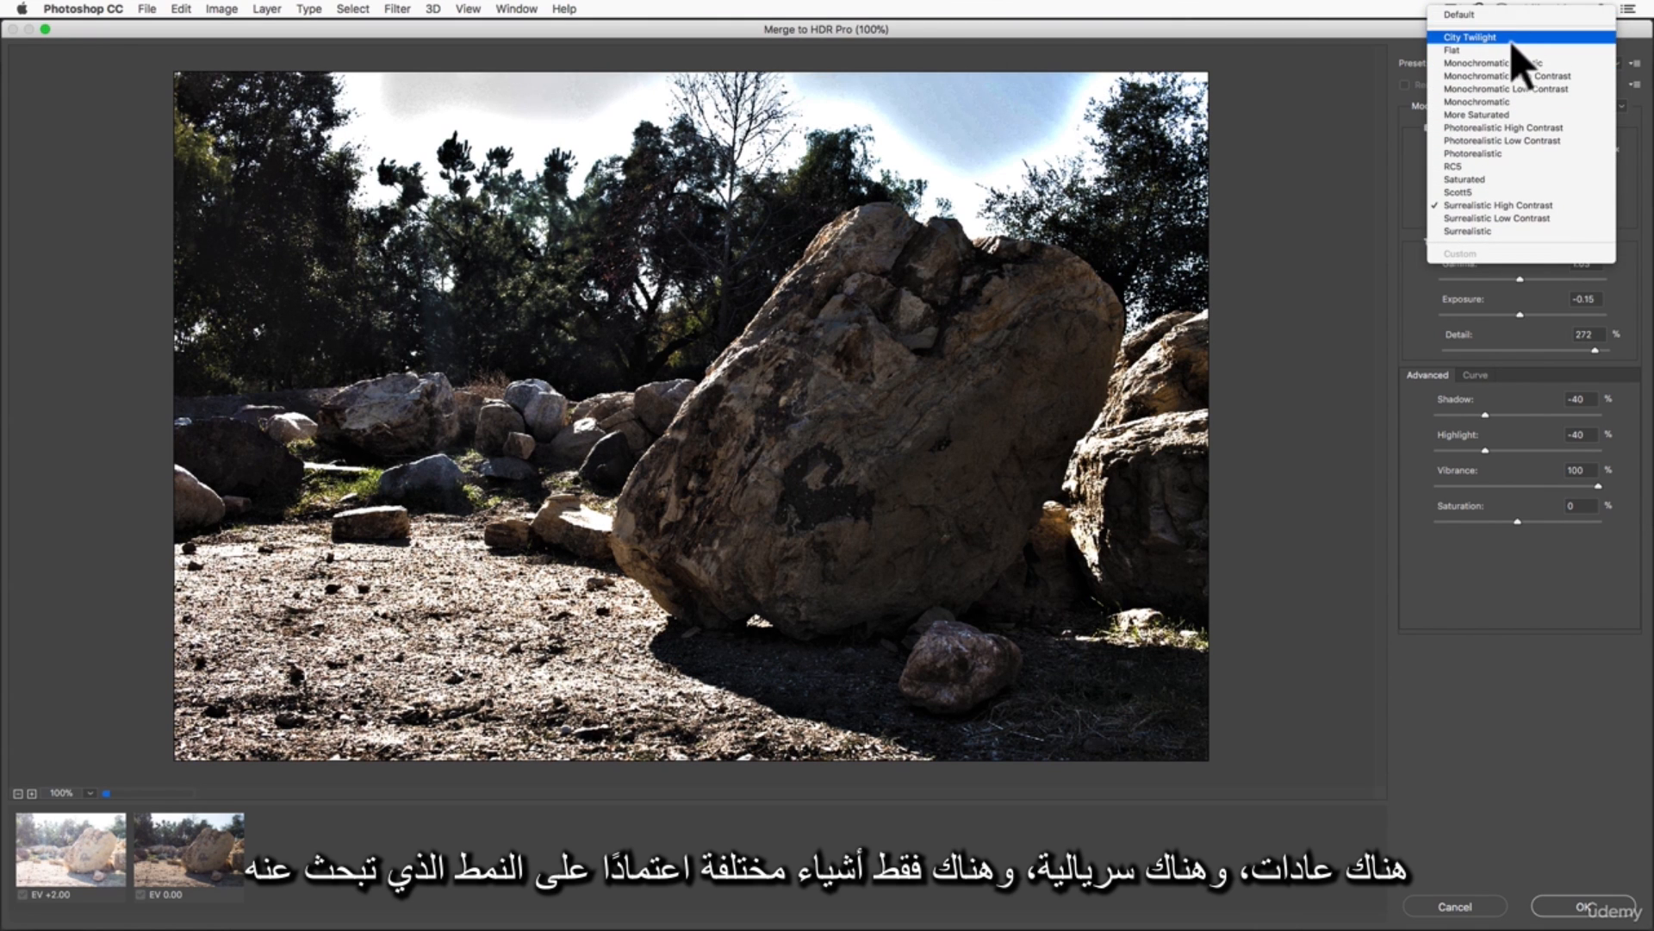
click(1512, 39)
- Set the HDR merge preset to Default
click(1510, 61)
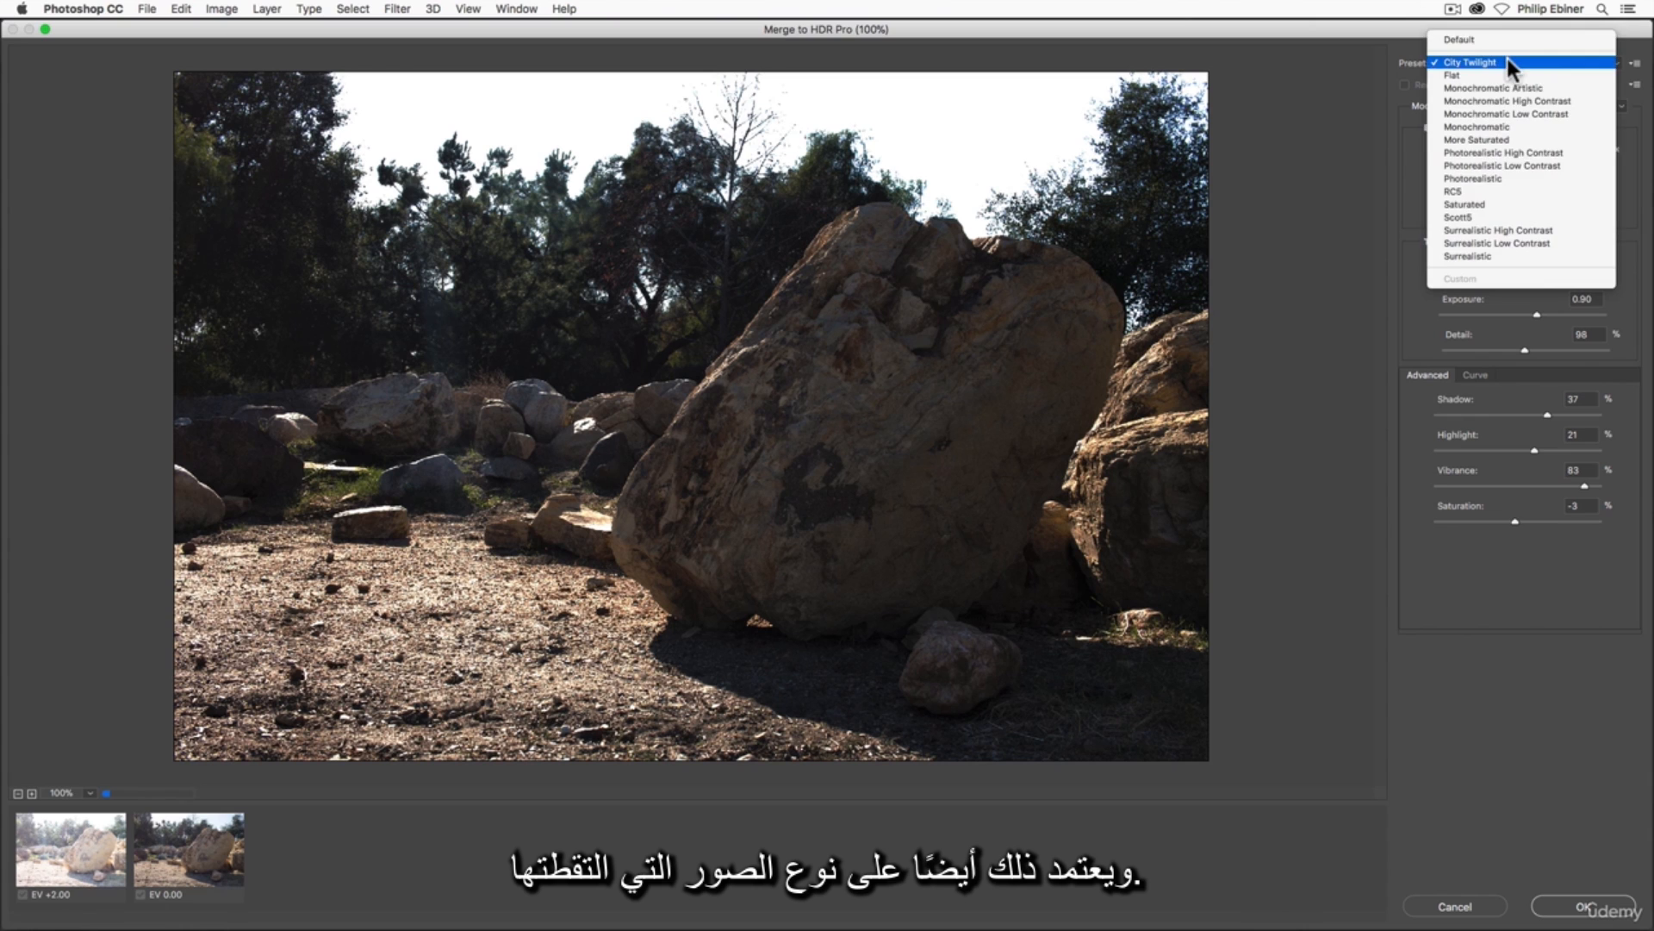
click(1507, 40)
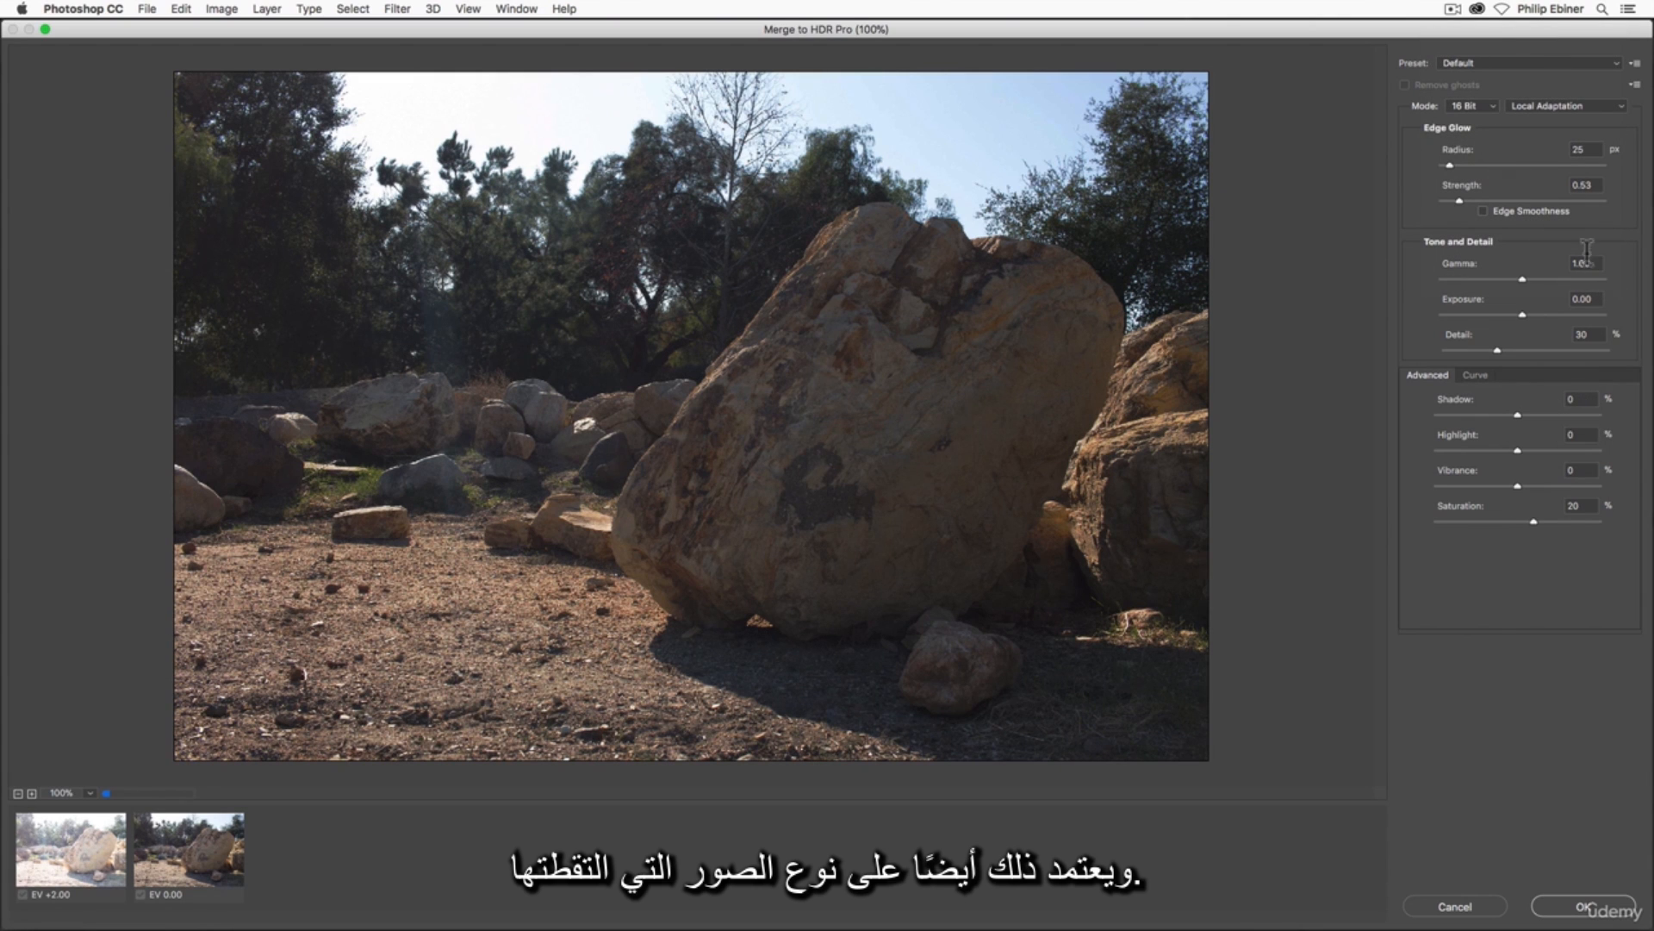
click(1470, 57)
click(1468, 62)
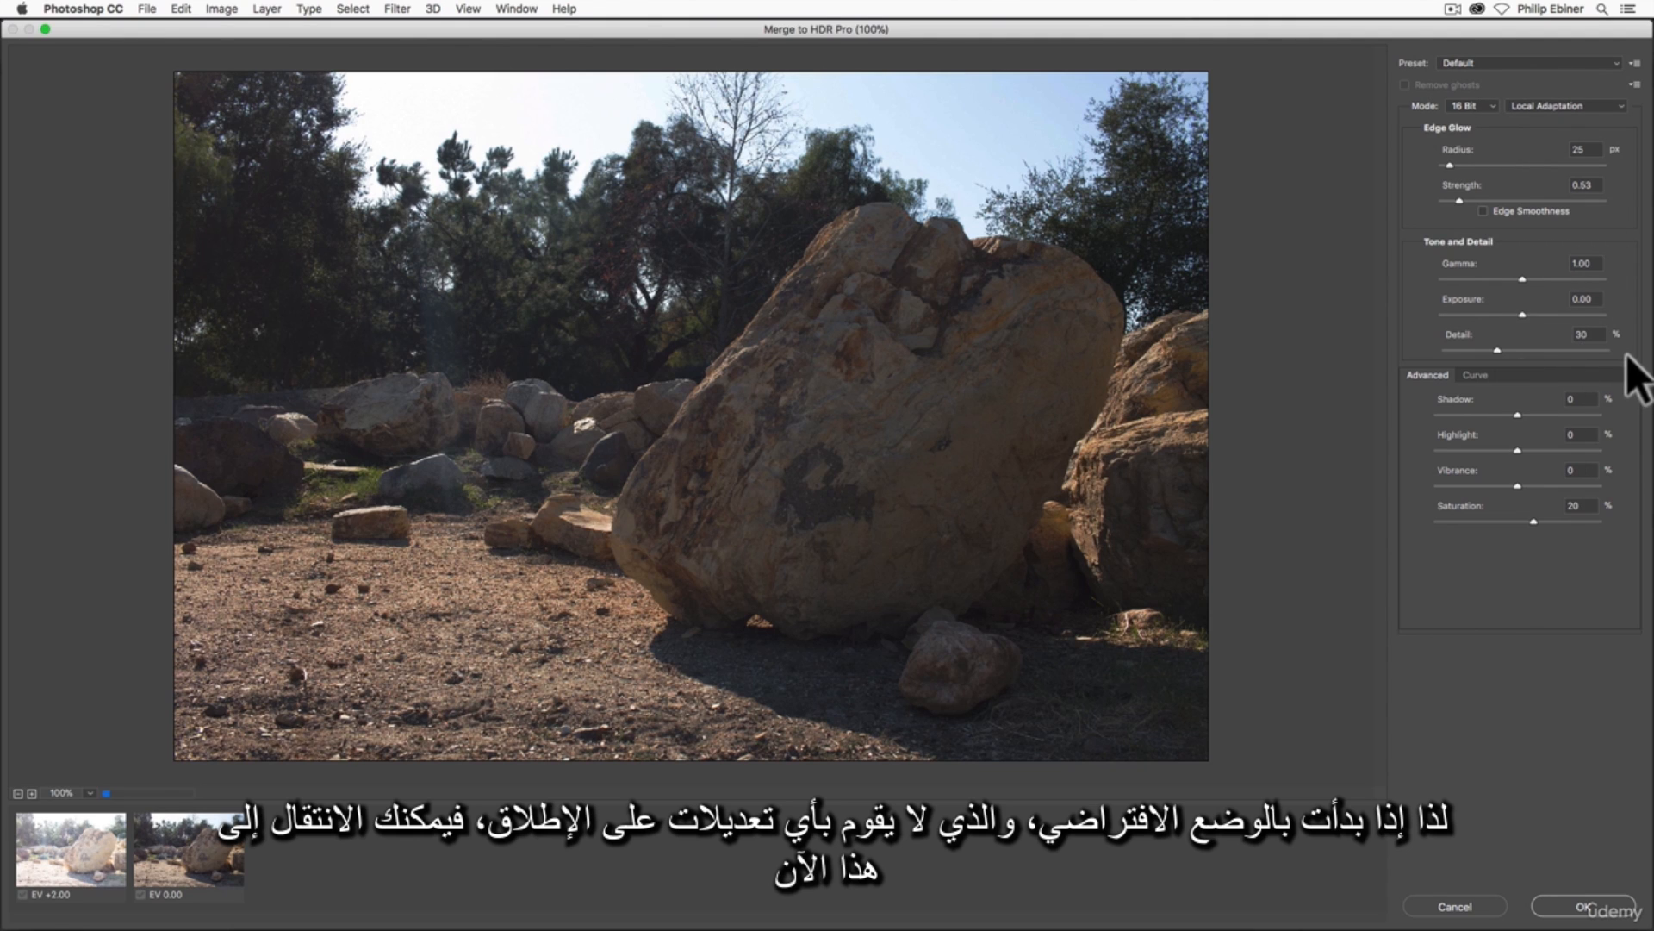
- Adjust the HDR merge to Shadow -25%, Highlight 18%, and an Edge Glow with Radius 73 px and Strength 0.82
mouse_move(1525, 418)
mouse_down()
mouse_move(1497, 420)
mouse_move(1522, 418)
mouse_up()
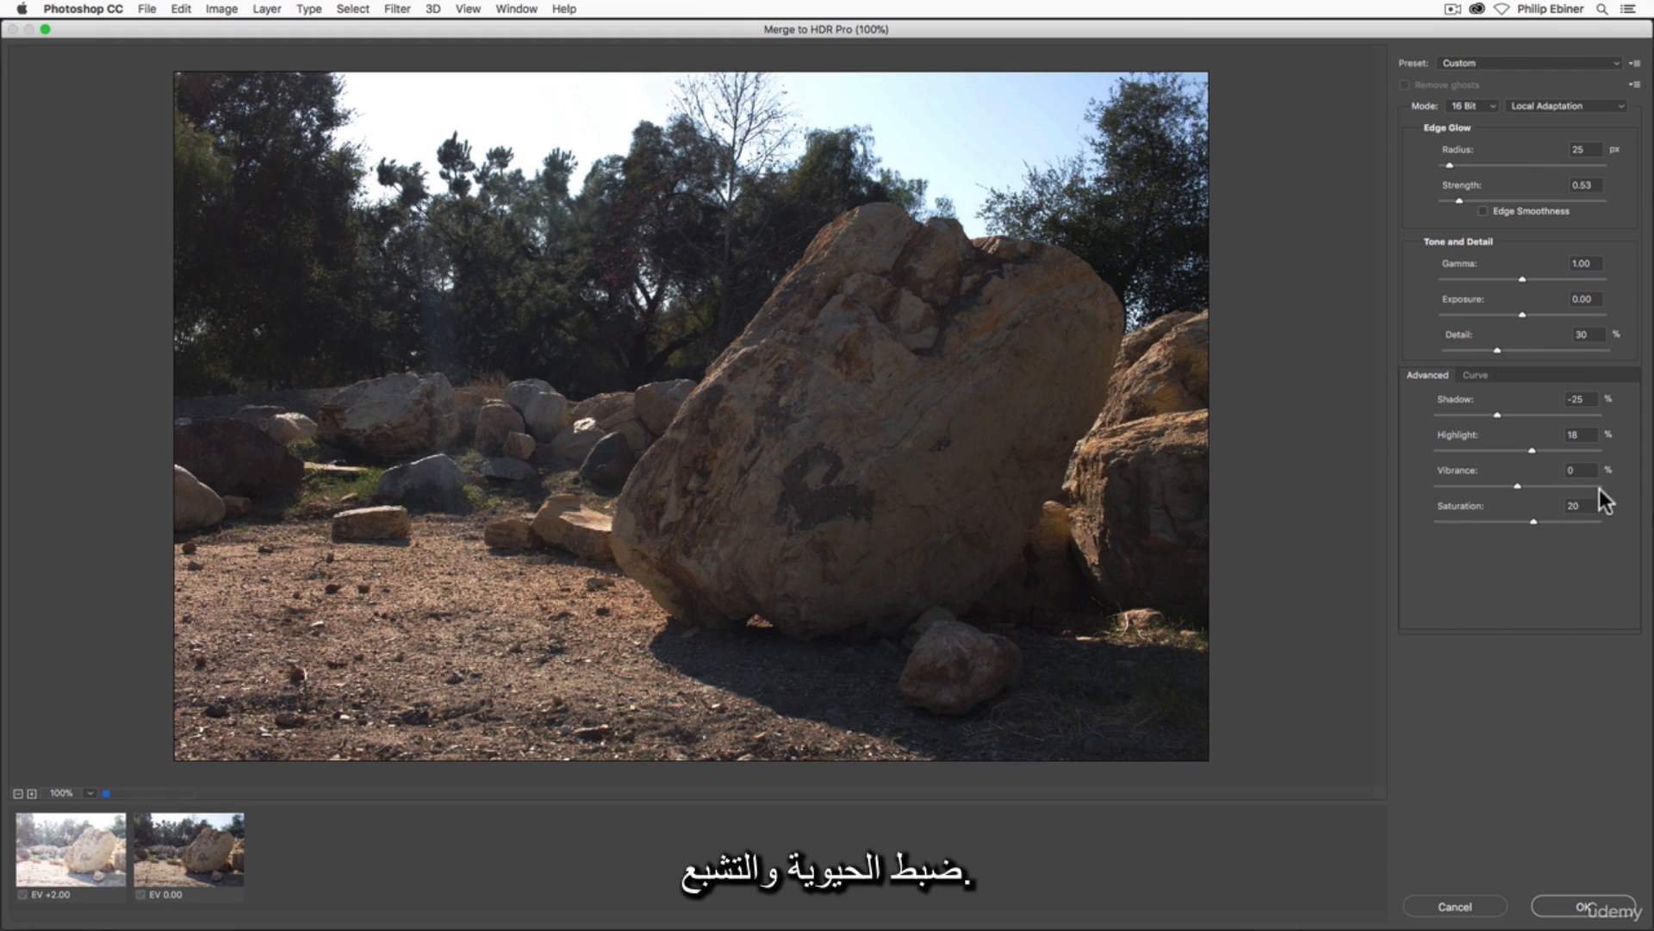
drag(1449, 166, 1453, 165)
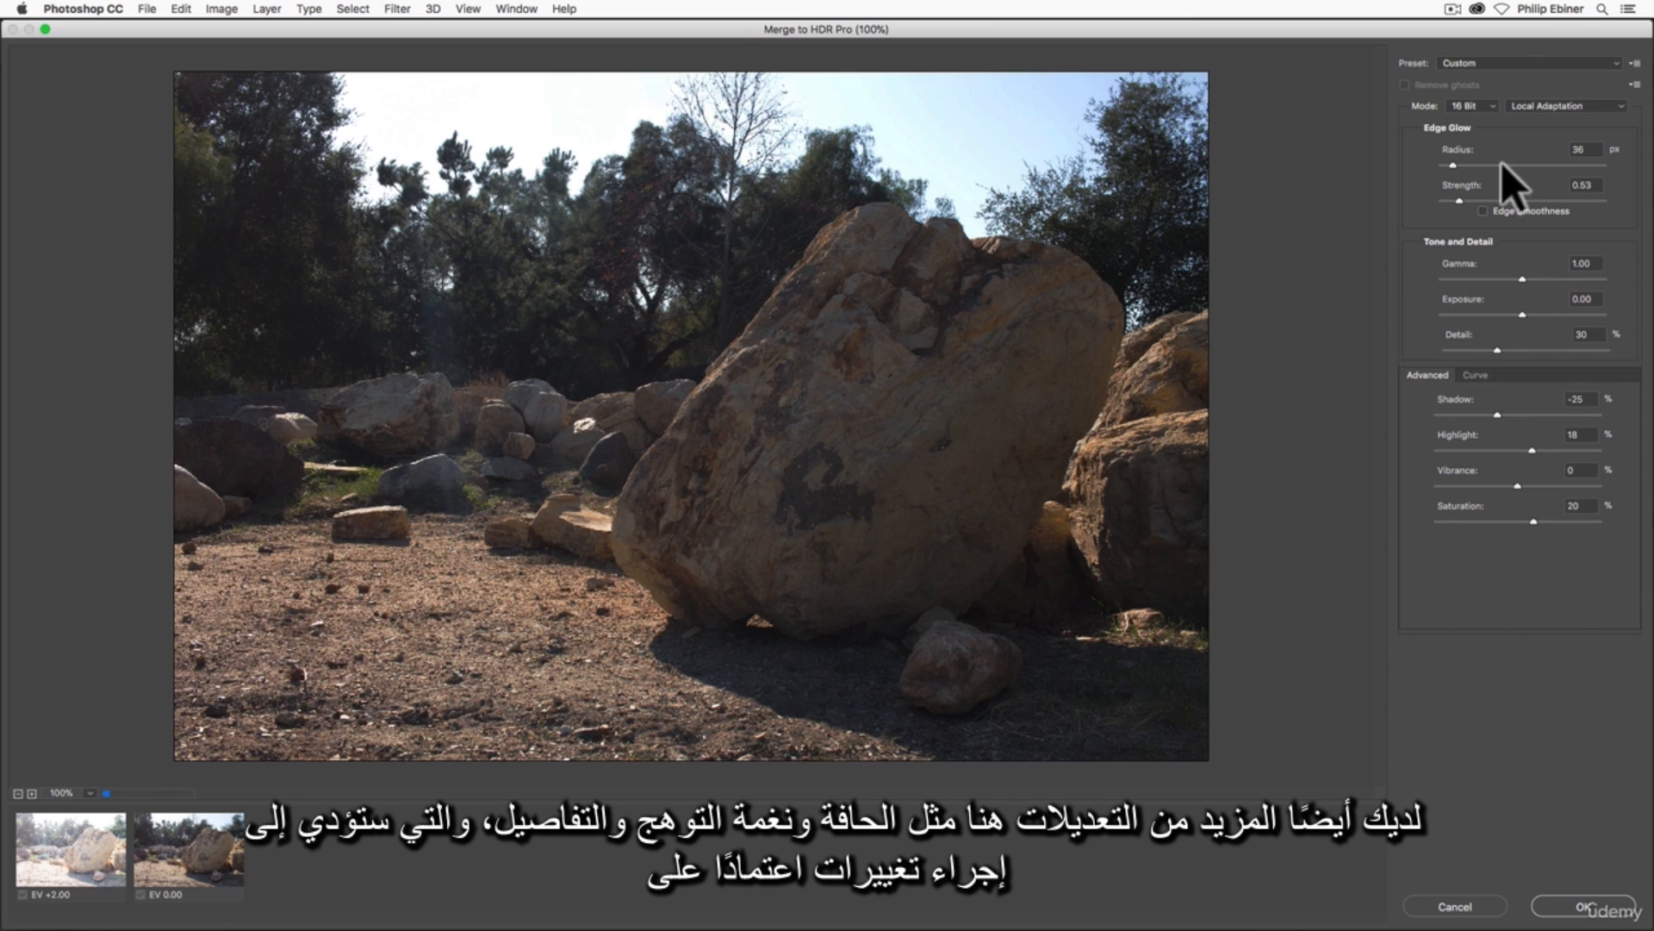
drag(1454, 166, 1510, 167)
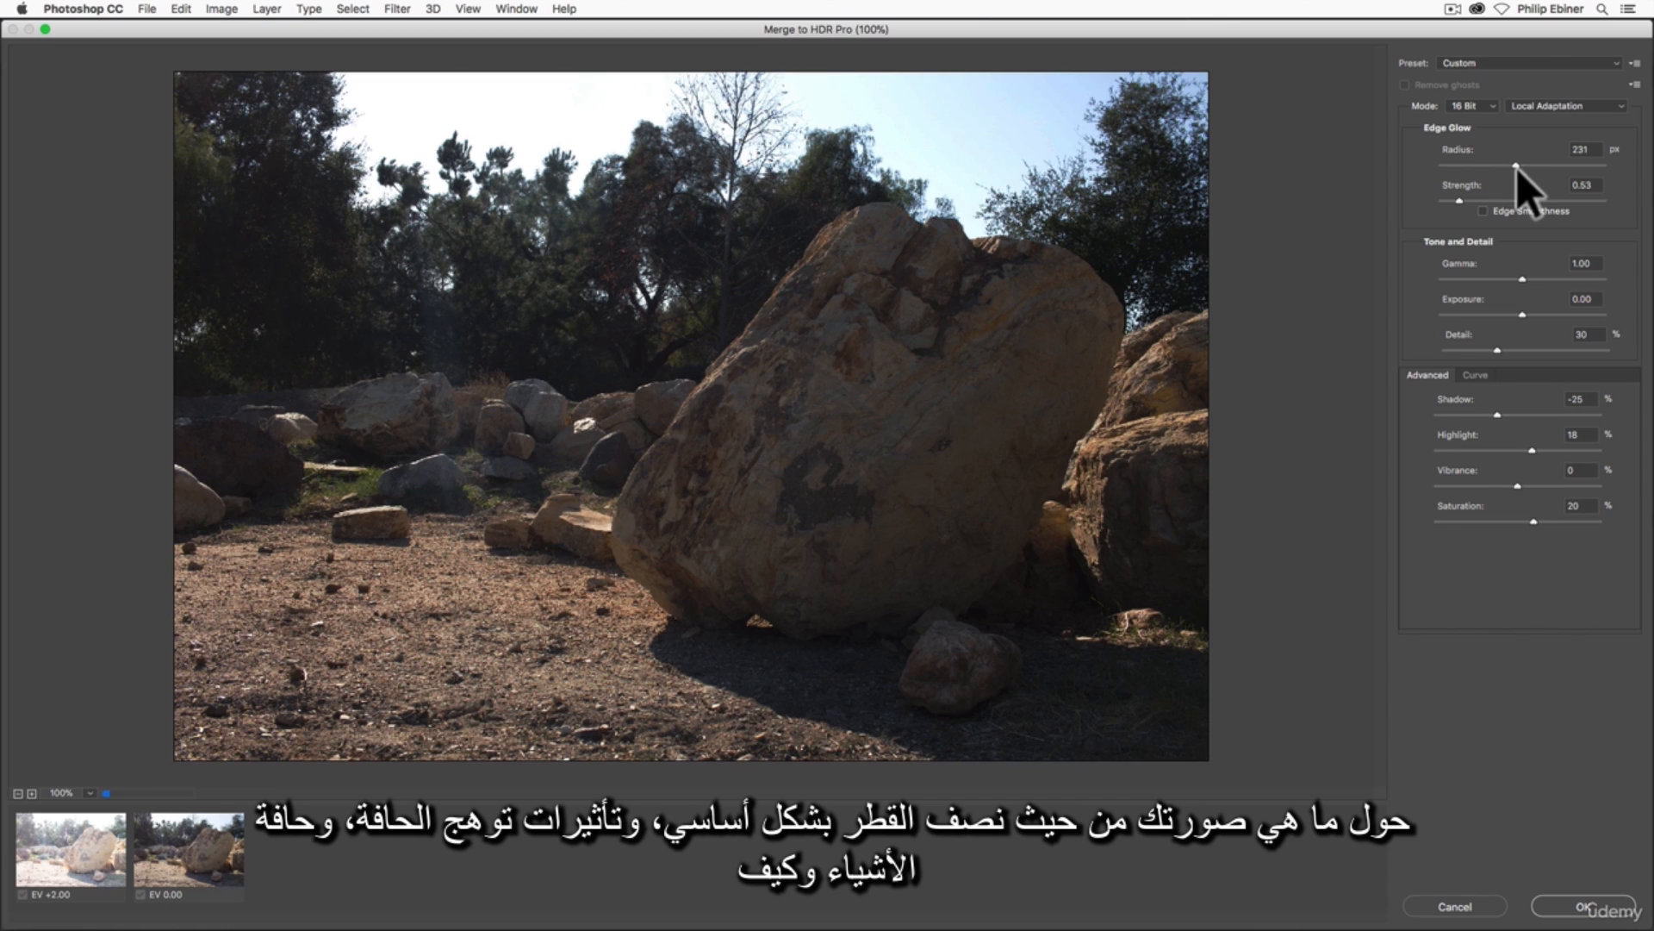
drag(1460, 201, 1473, 201)
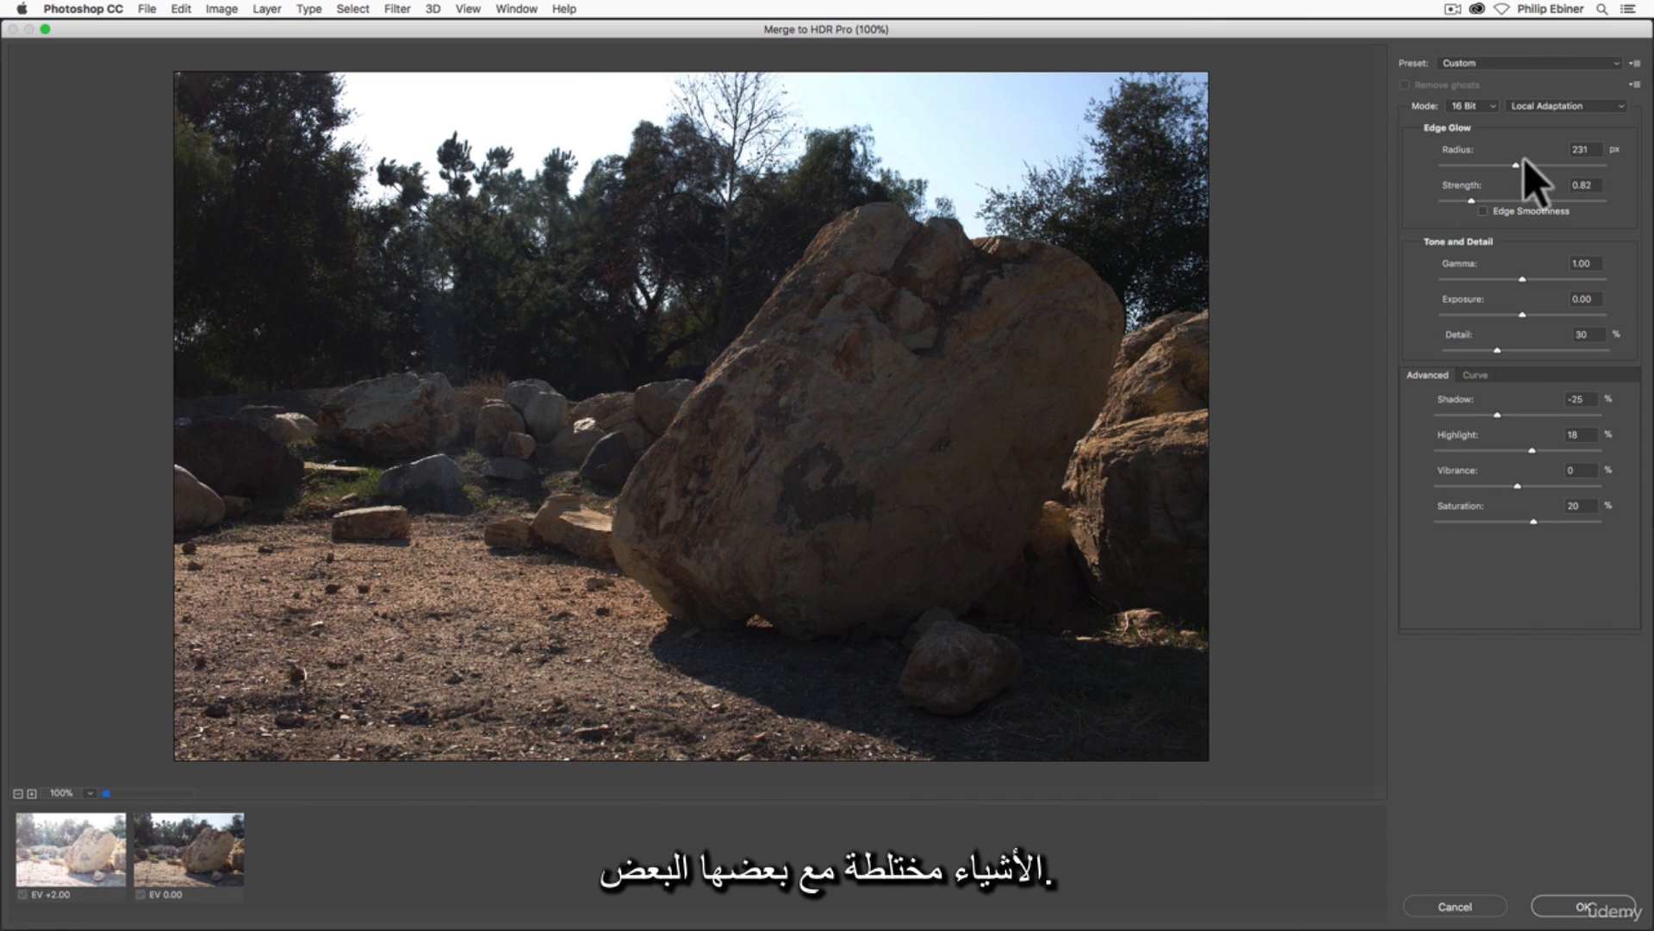
drag(1517, 163, 1463, 169)
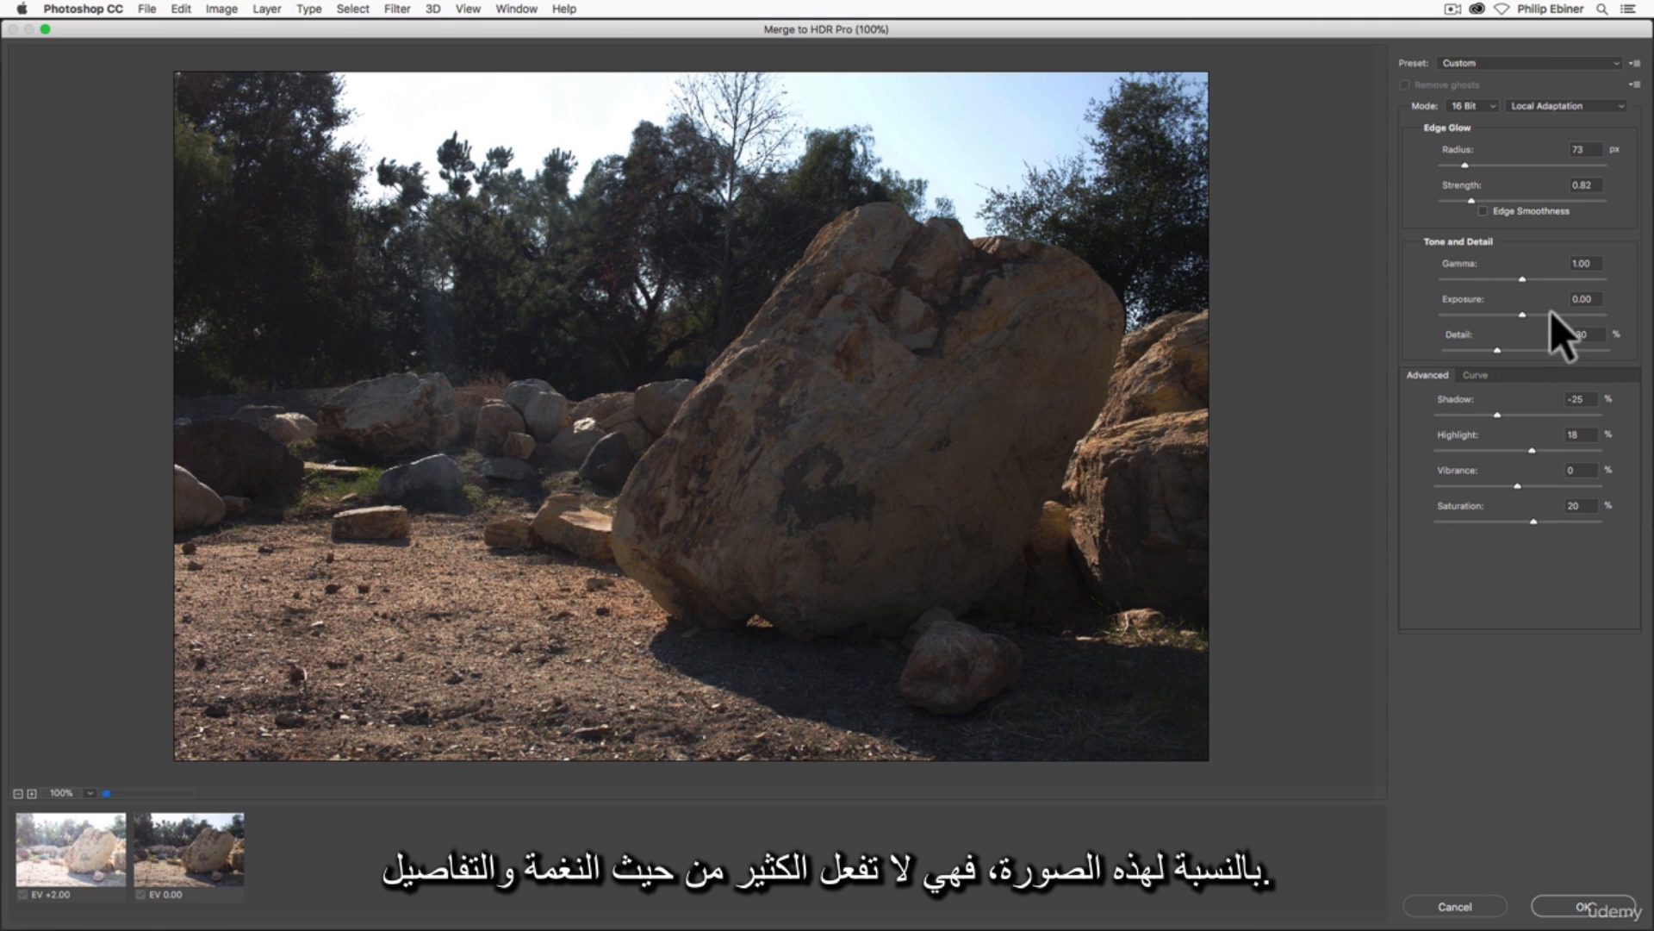
- Set Gamma to 1.34, Exposure to -0.55, Detail to 130% and Shadow to 17%, and accept the HDR merge
drag(1520, 313, 1509, 278)
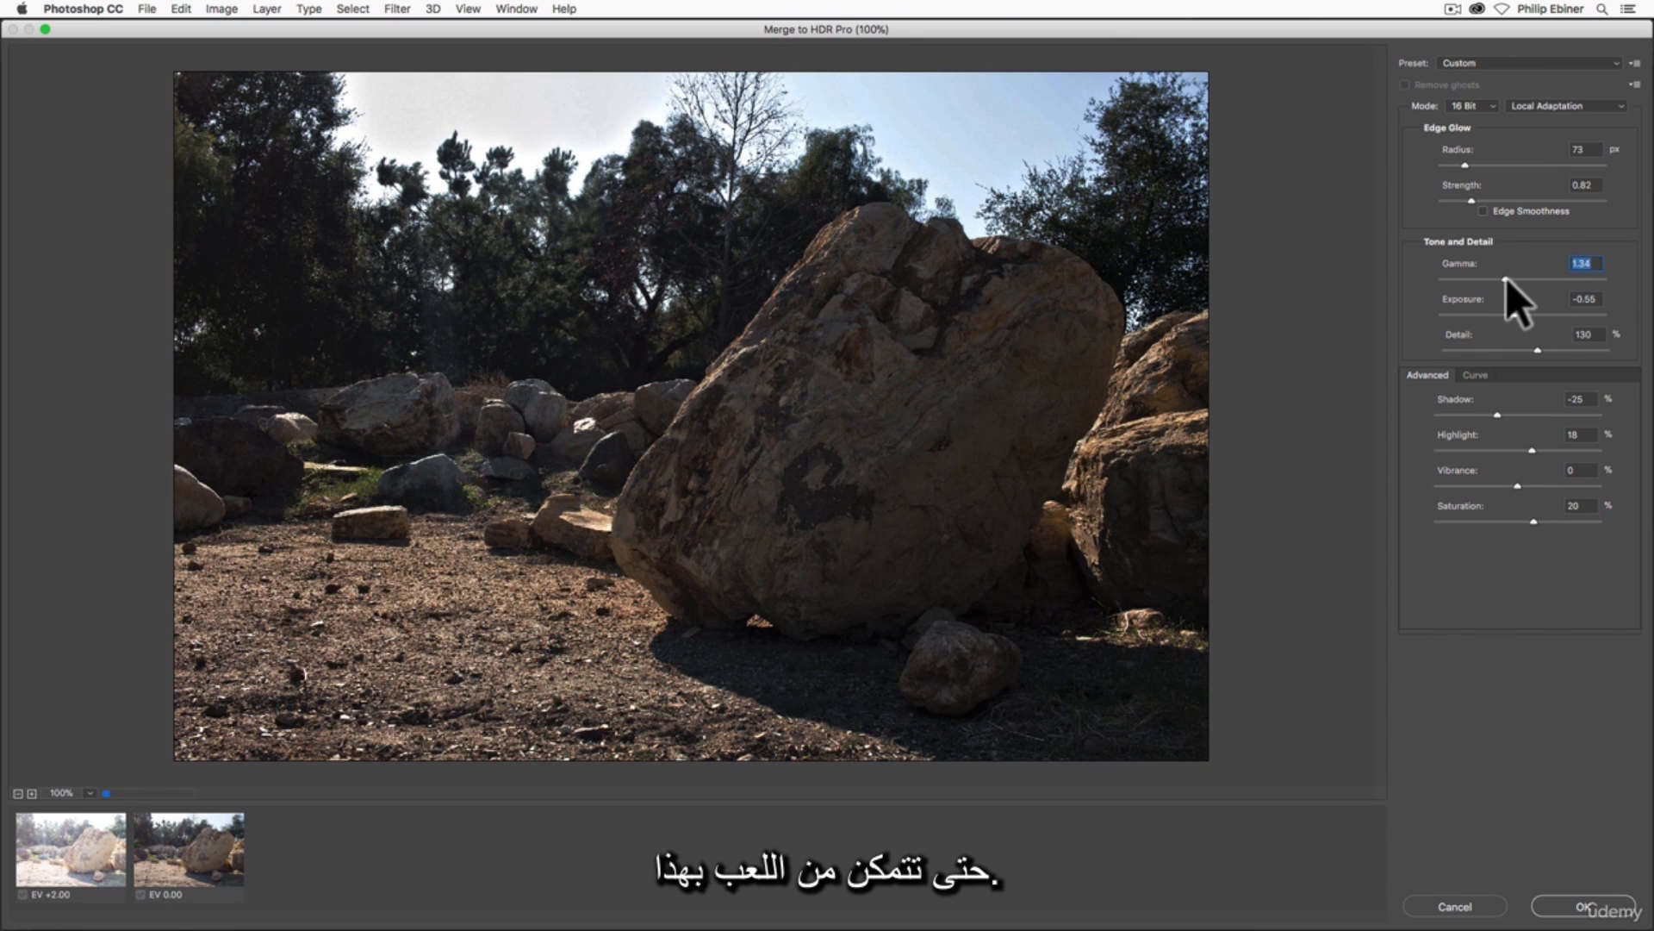
drag(1498, 415, 1532, 415)
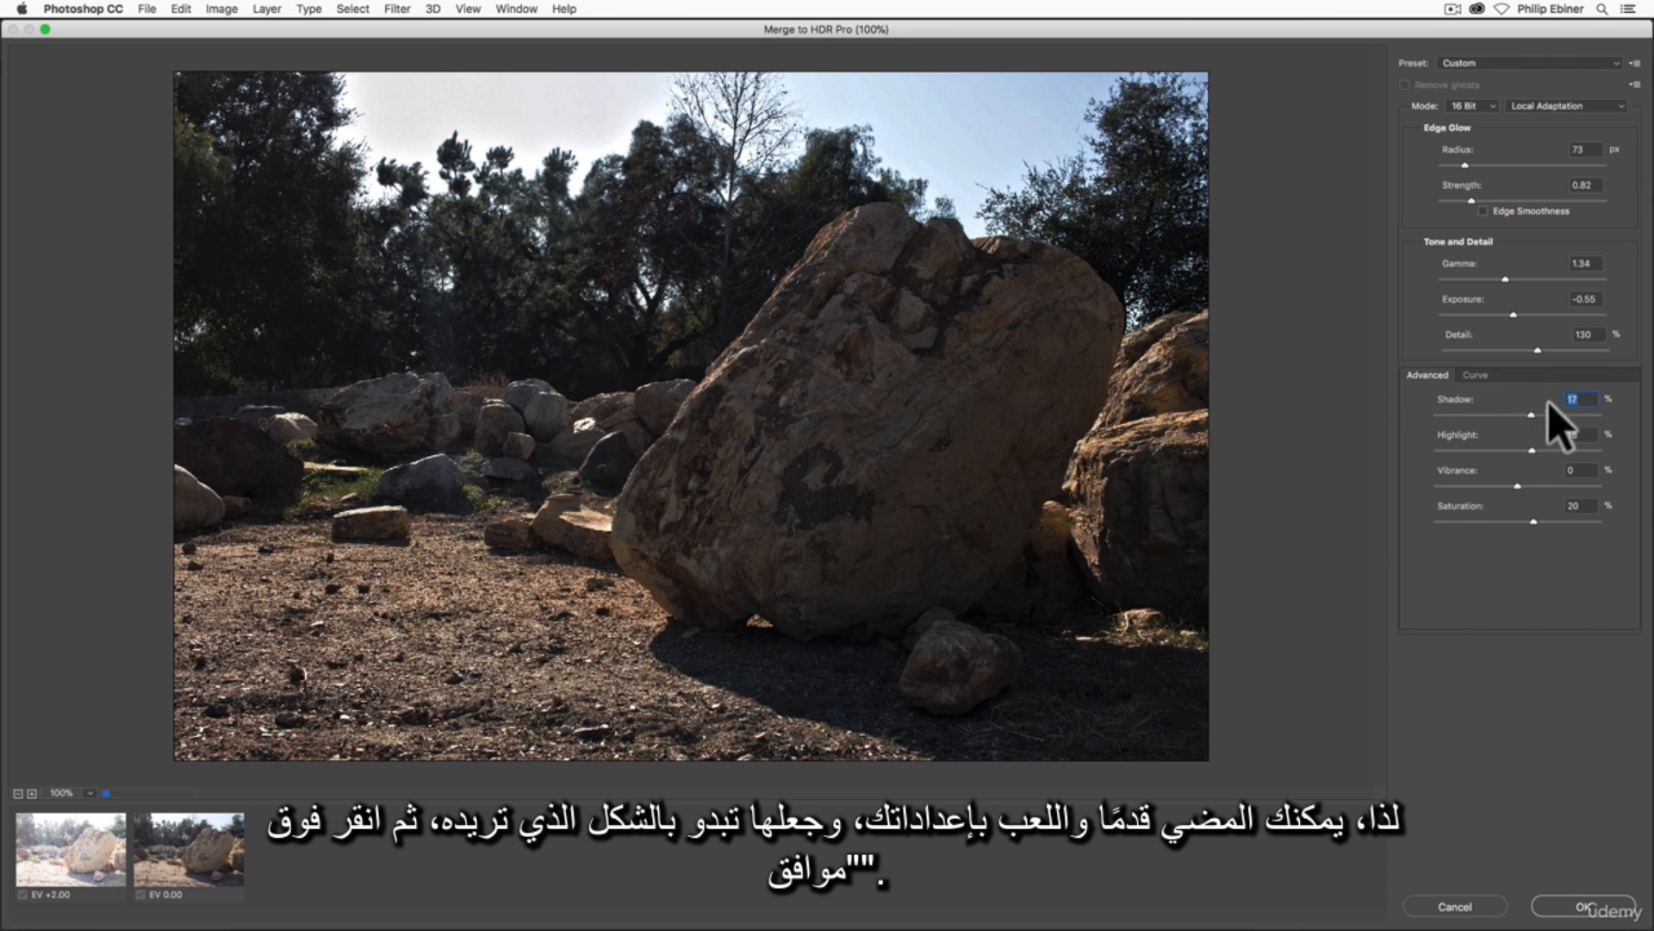
click(1583, 906)
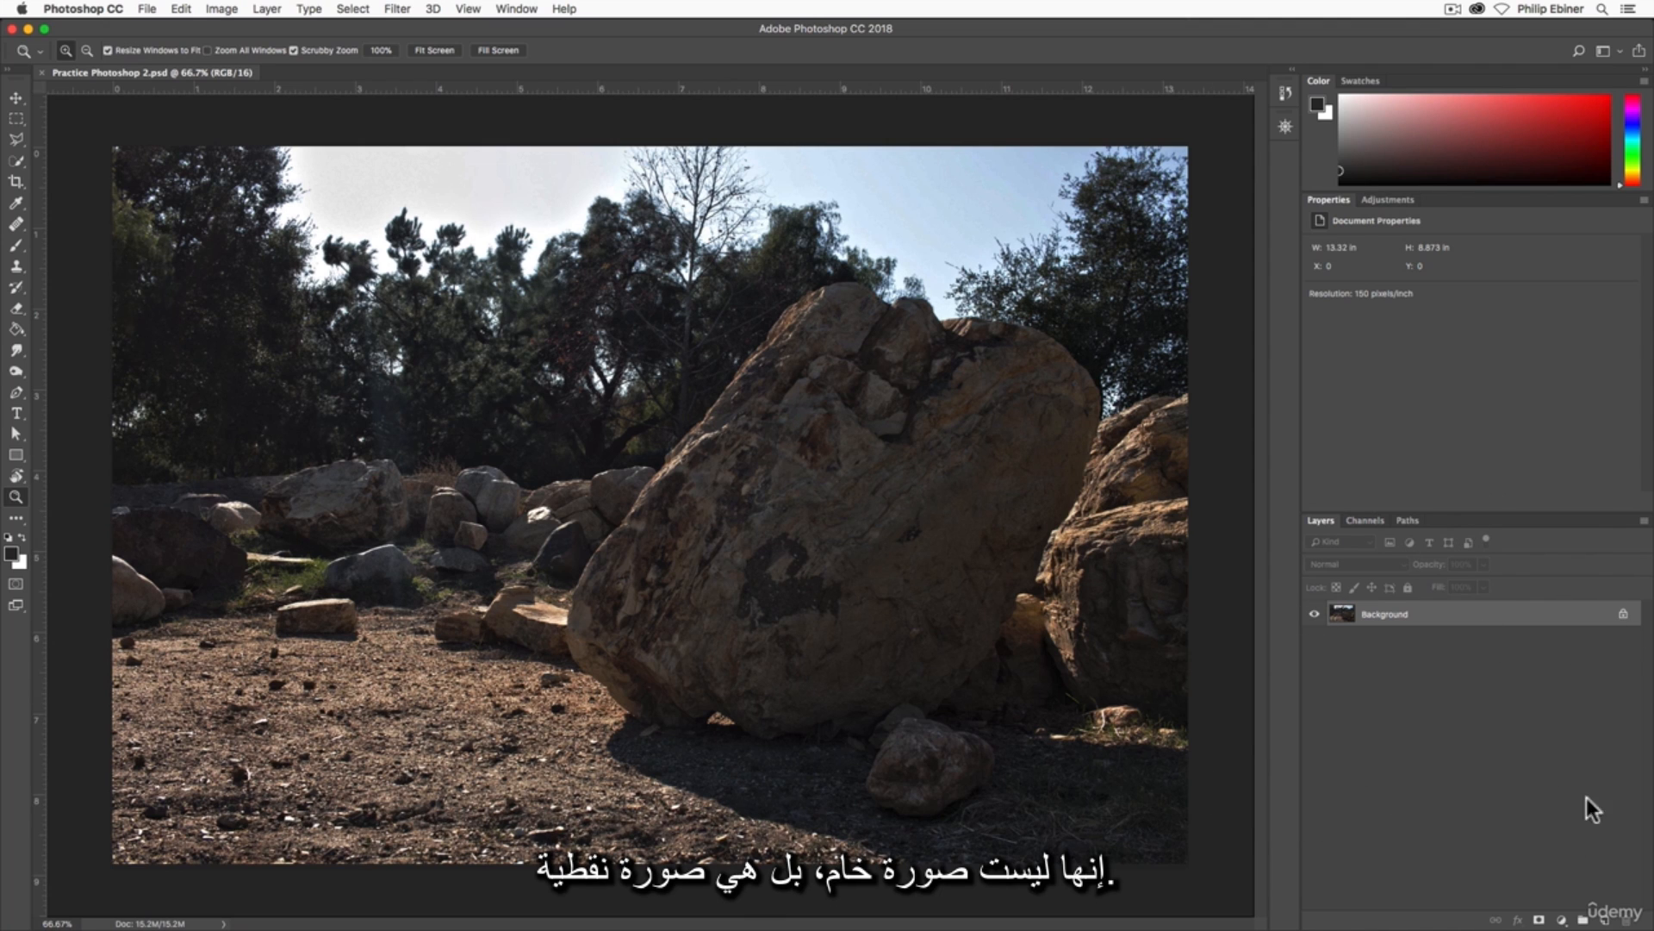
right_click(1410, 619)
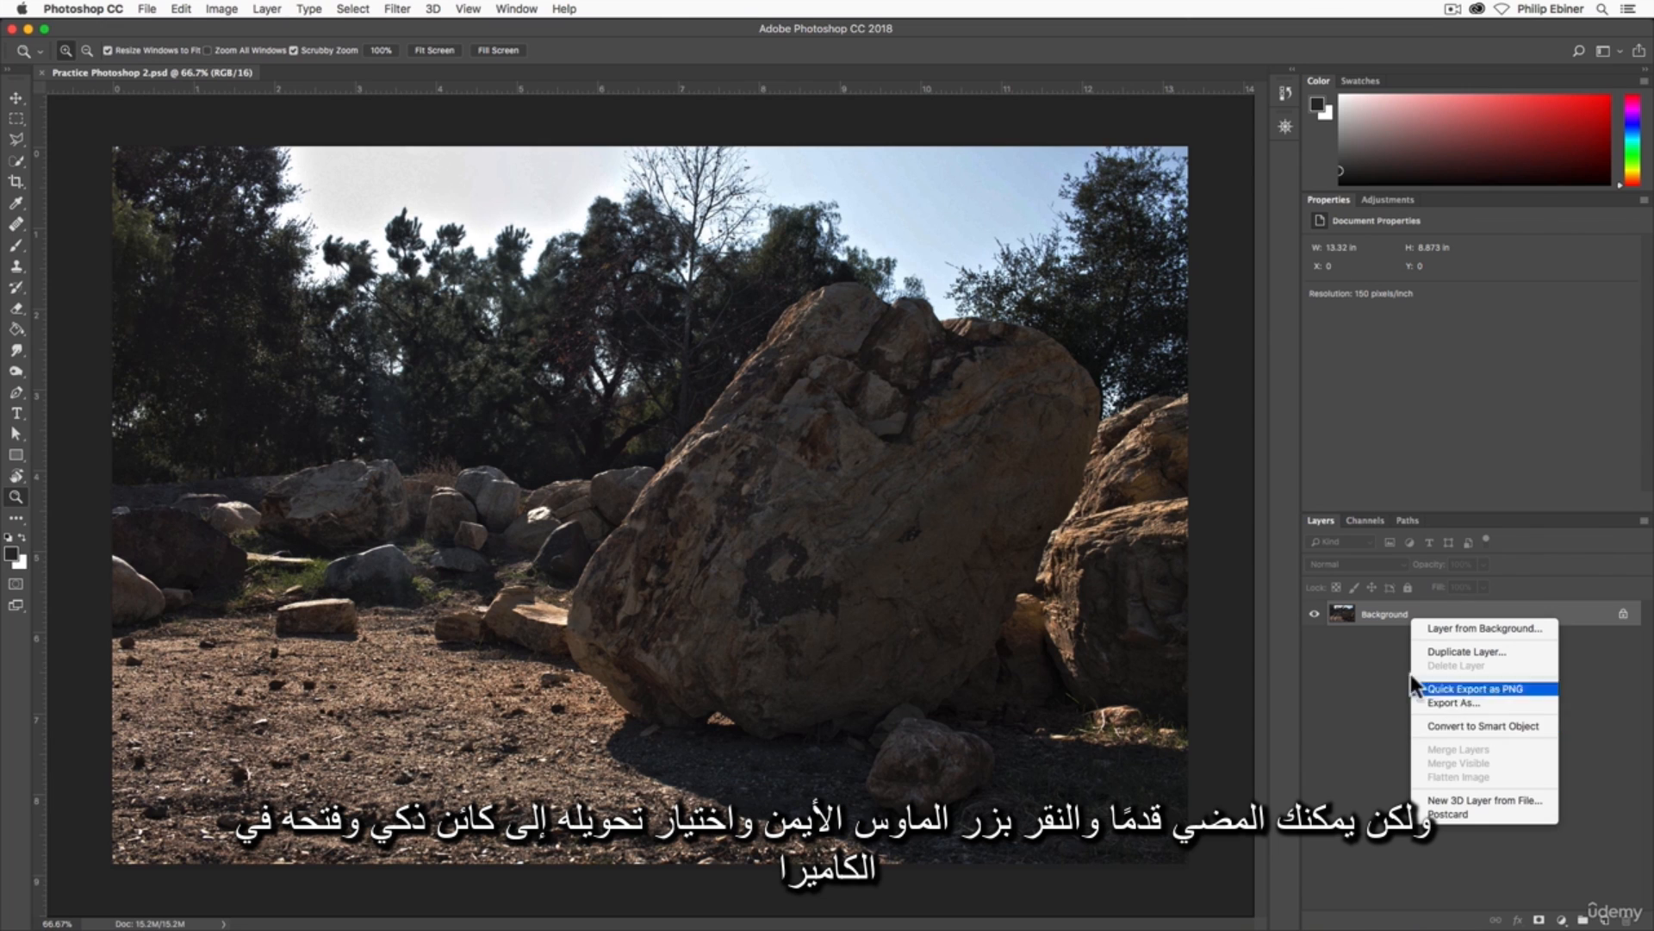
click(1352, 667)
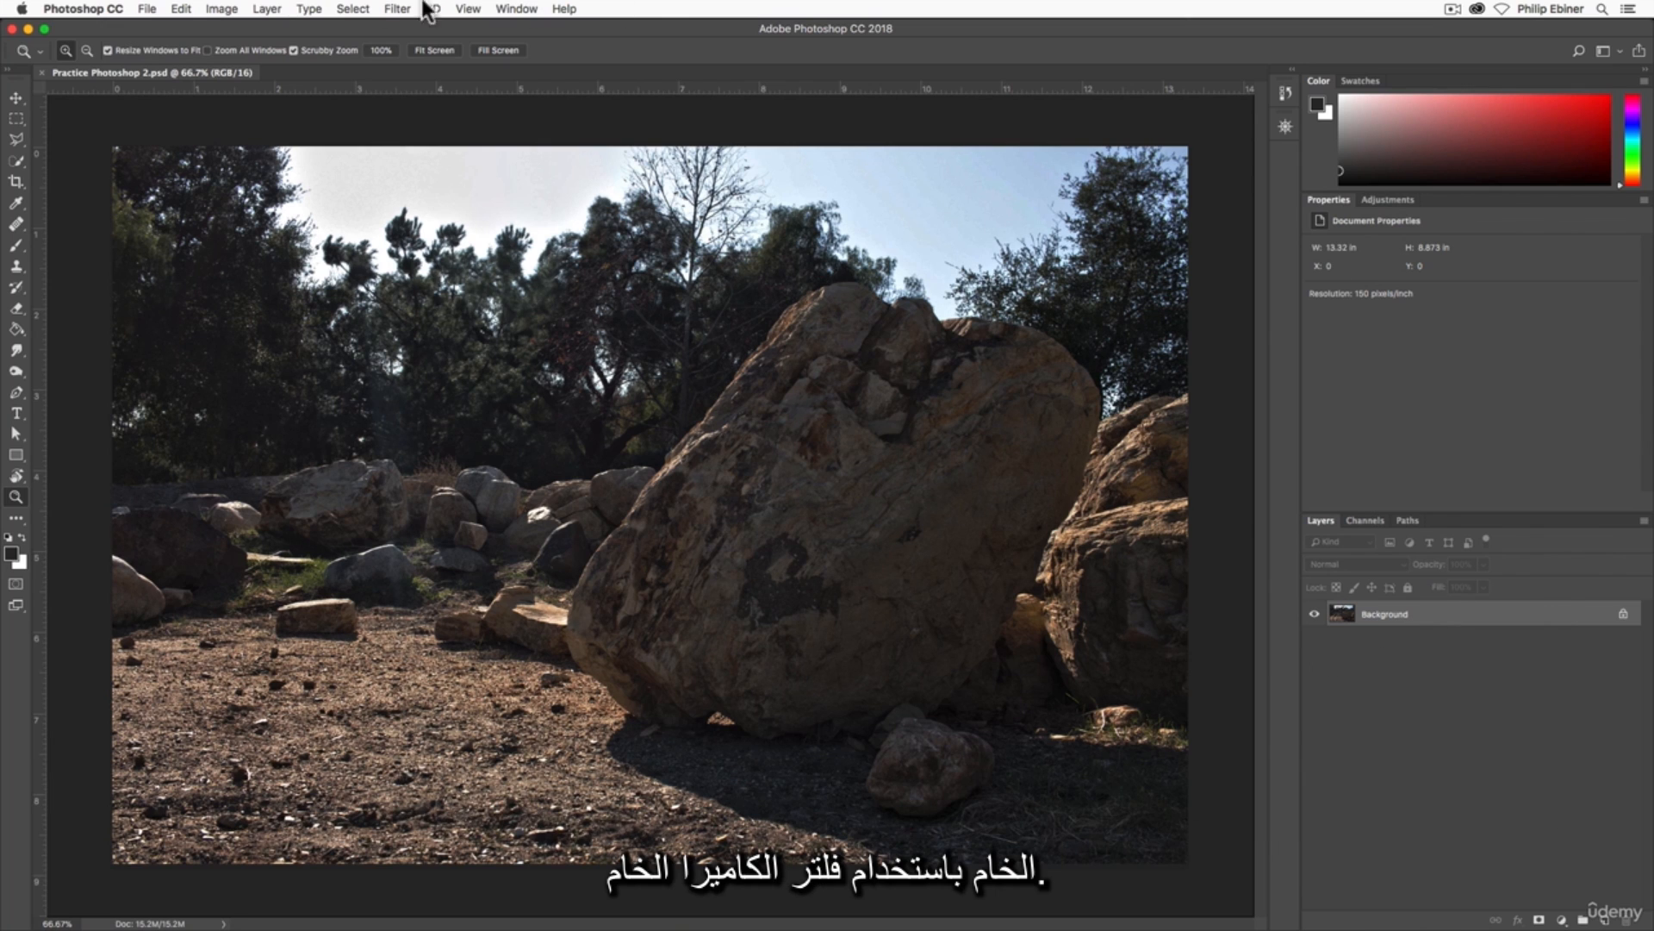
click(395, 10)
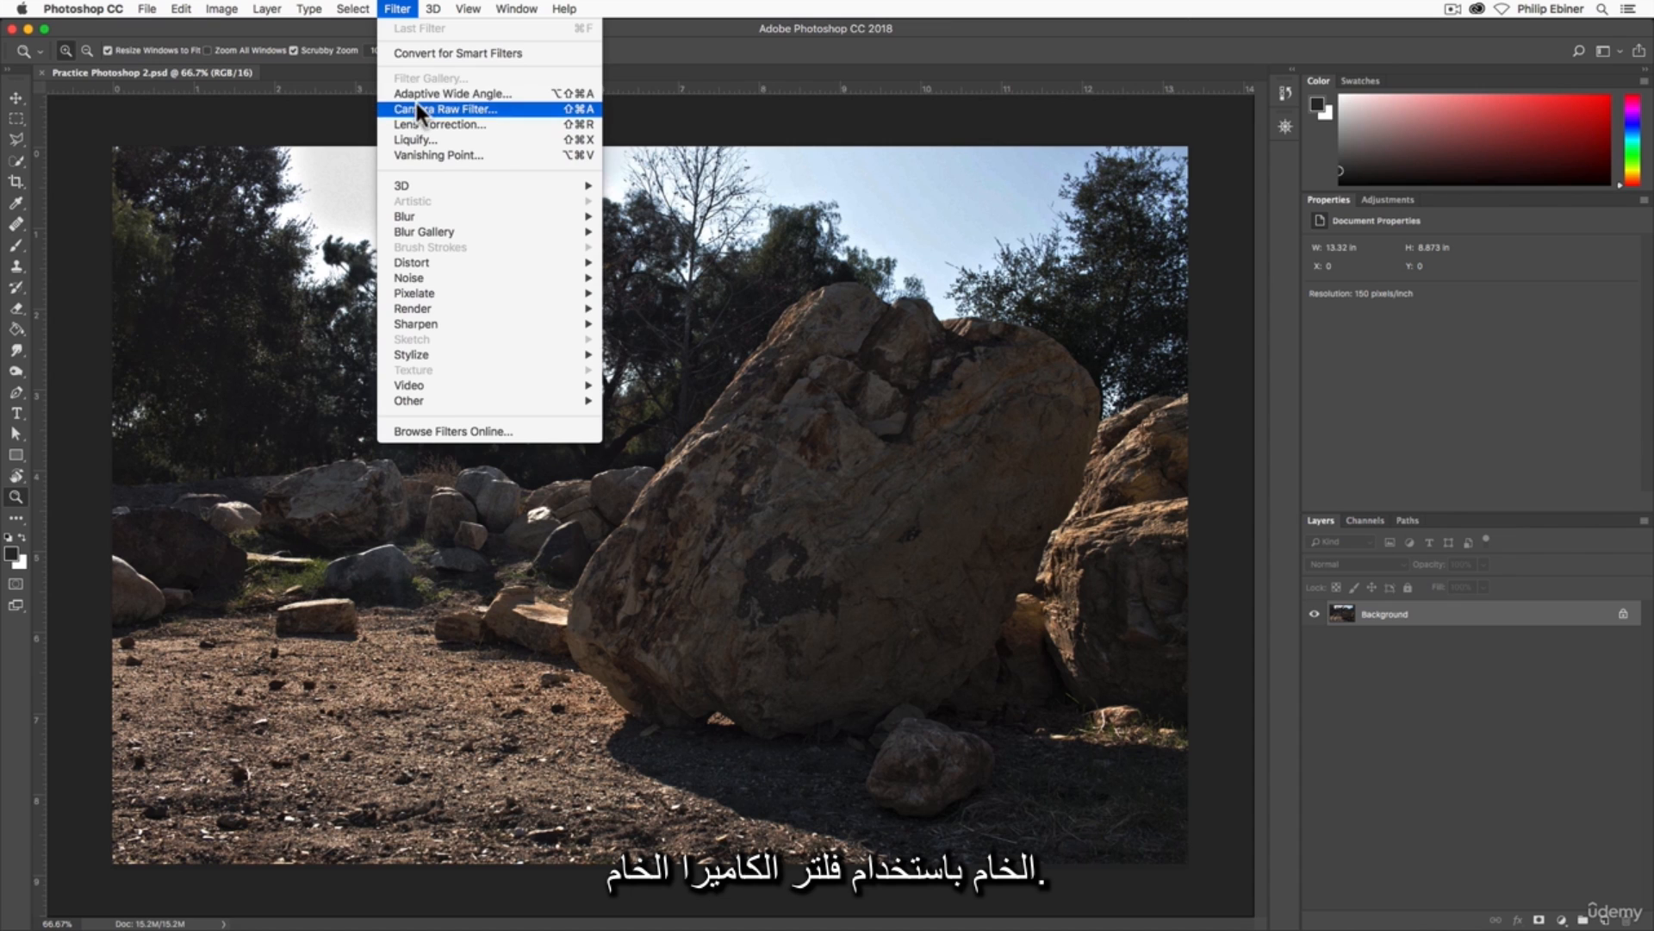
click(1456, 710)
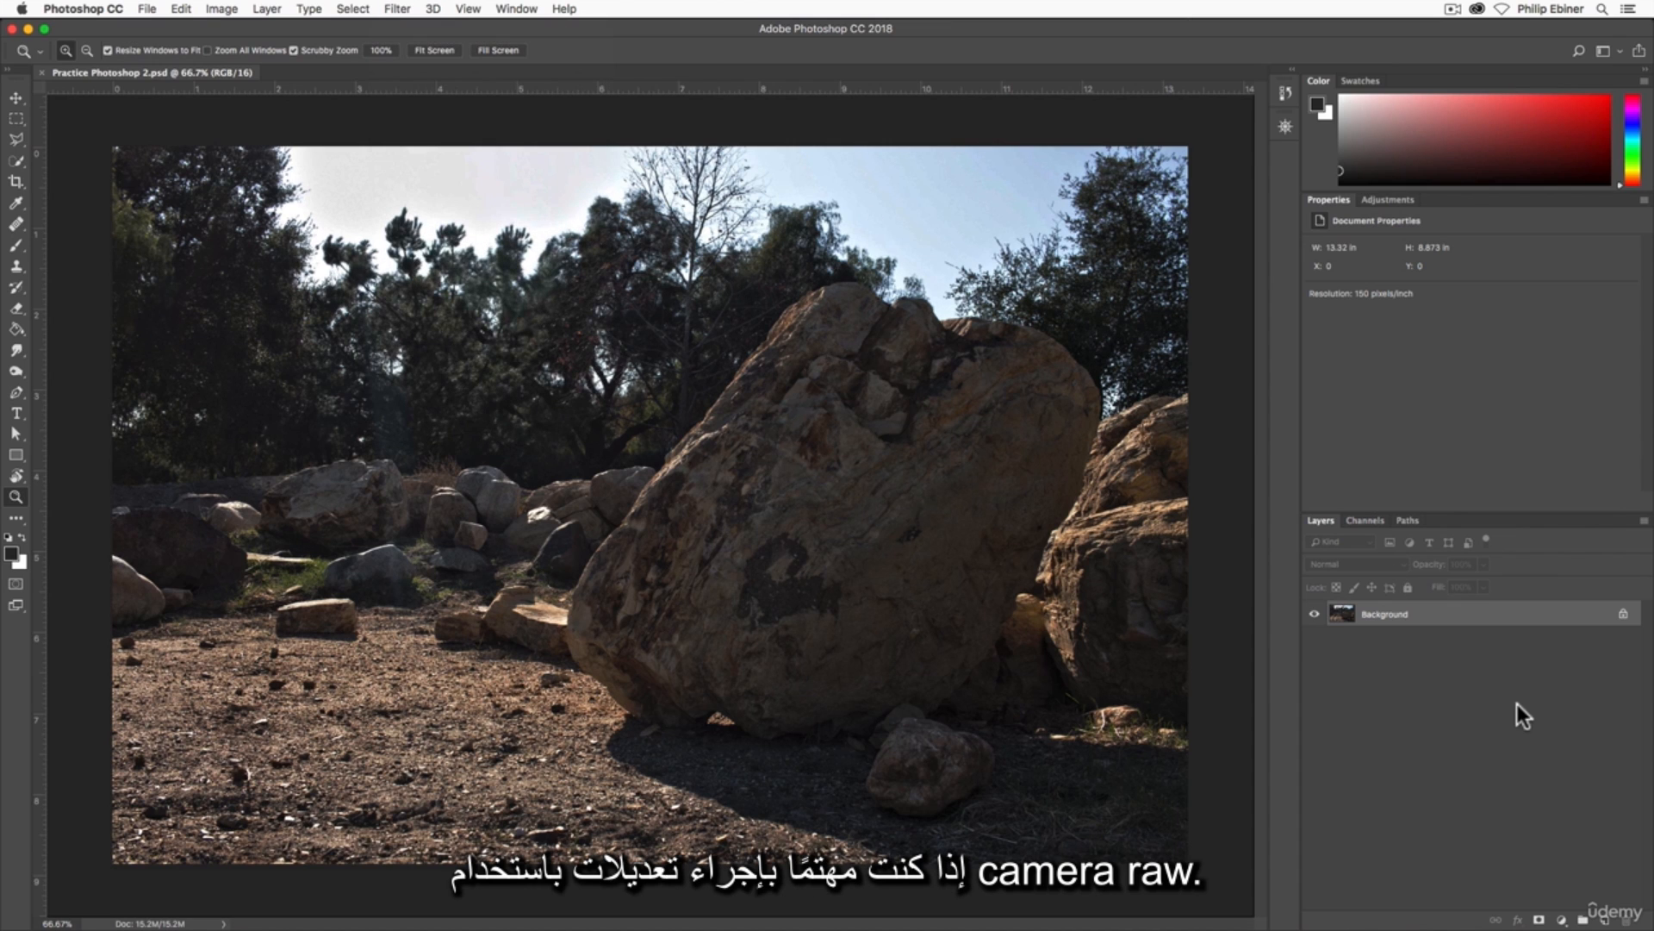